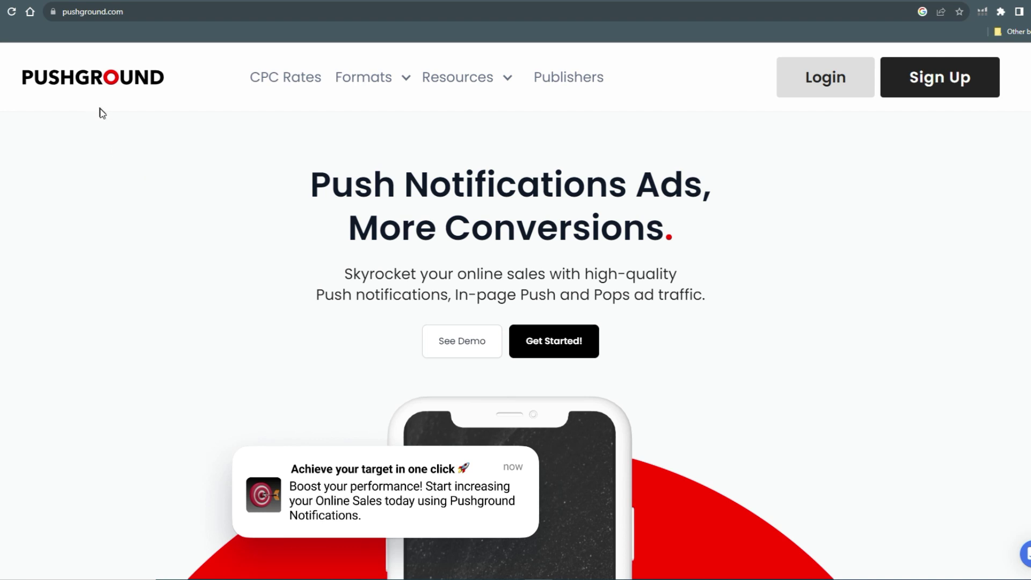
Open the advertiser sign-up form, set the account type to Individual and fill in the individual's name
click(957, 82)
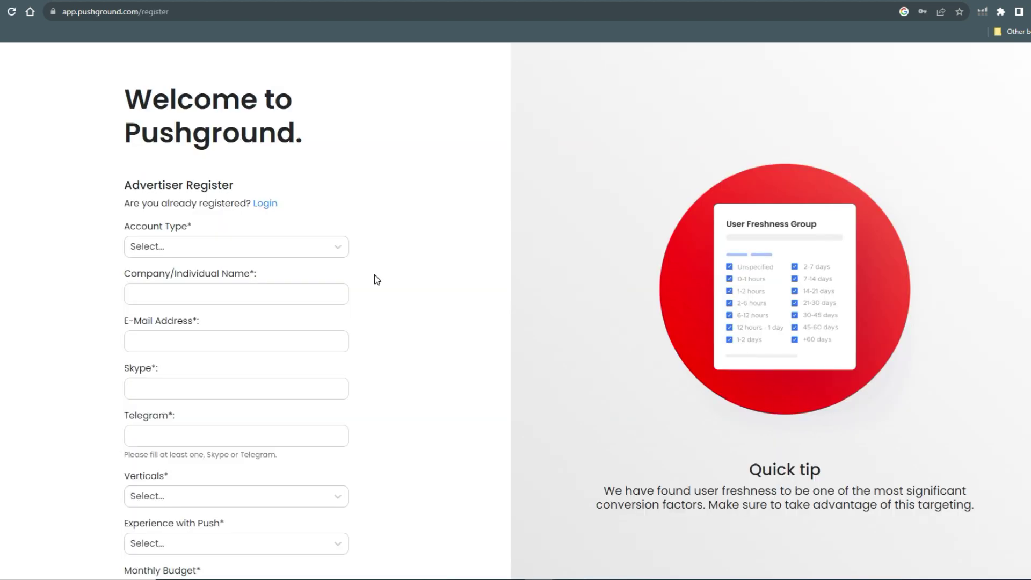
click(320, 250)
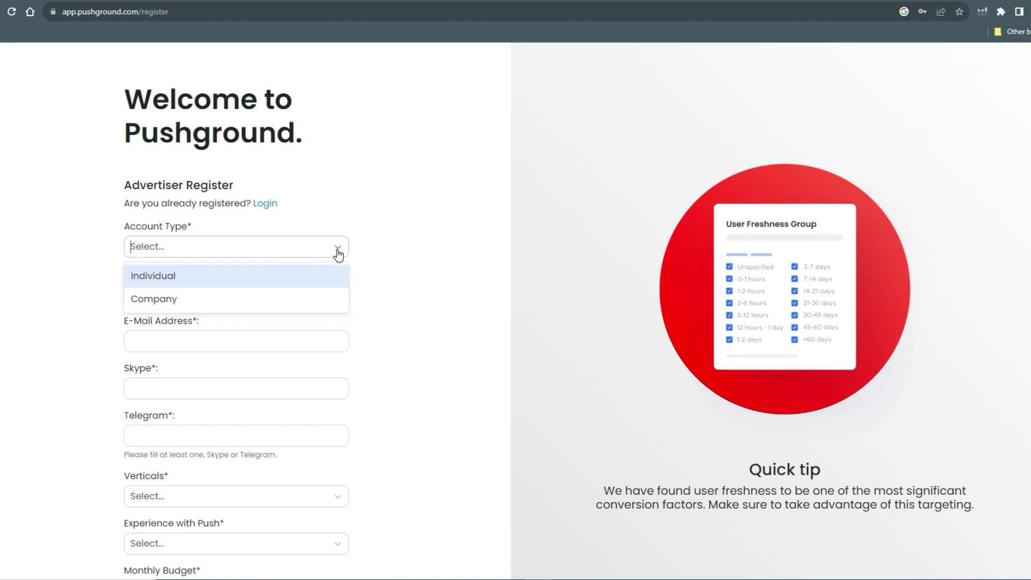
click(315, 278)
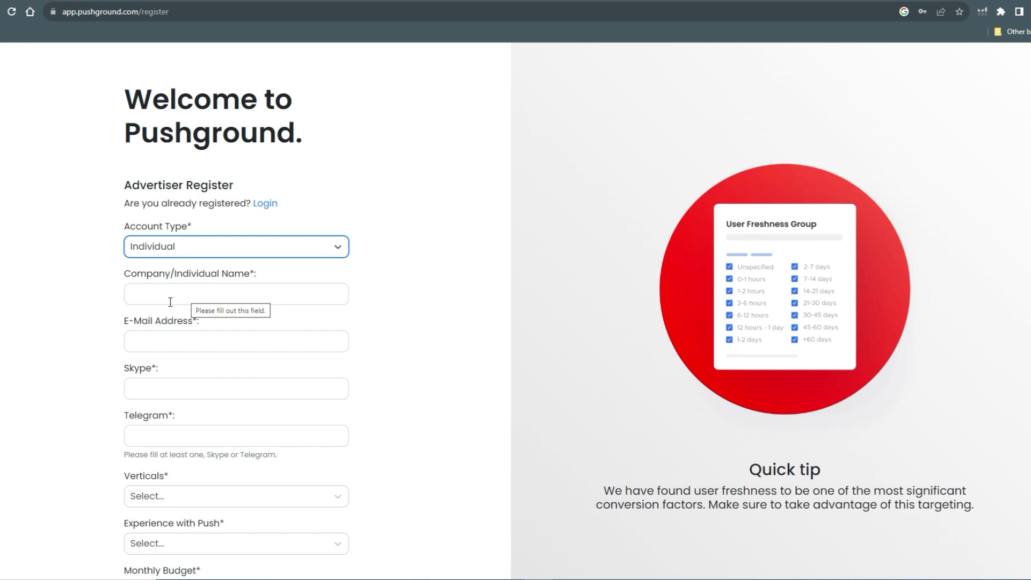
click(212, 308)
text(obj cashmoney)
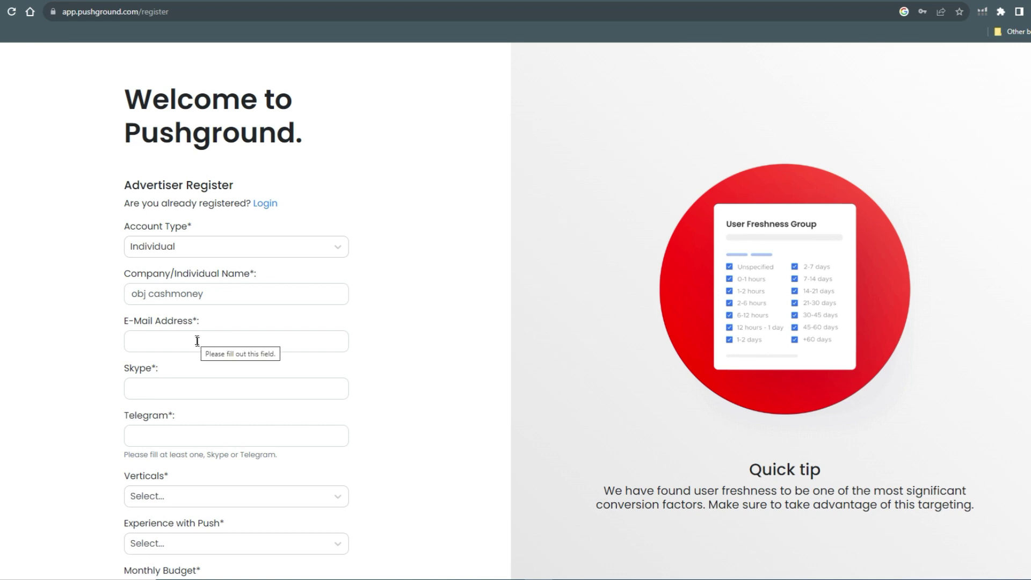
Choose Sweepstakes as the vertical and Amateur as the experience with push in the registration form
scroll(179, 349, down, 1)
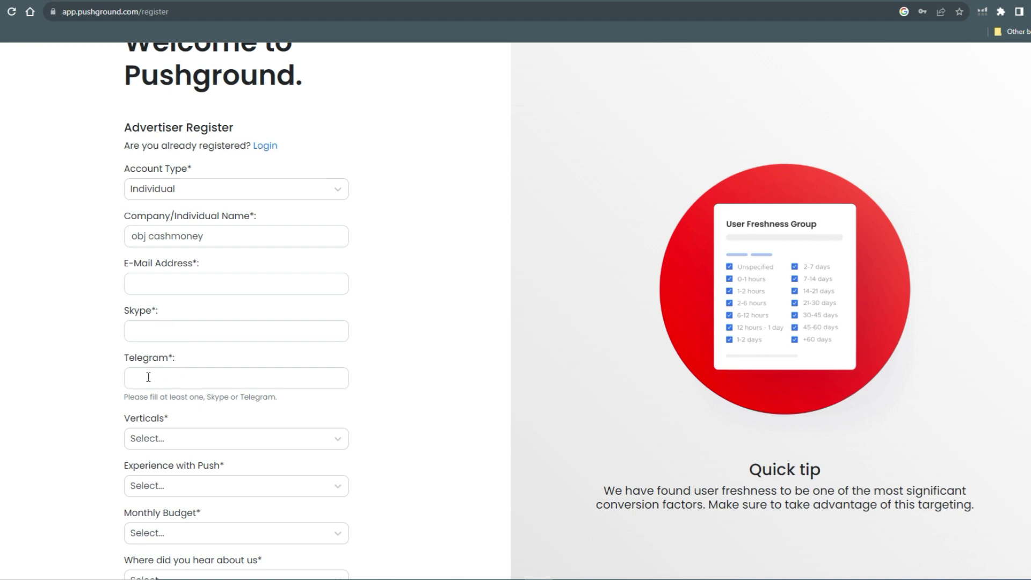
scroll(215, 381, down, 1)
click(292, 389)
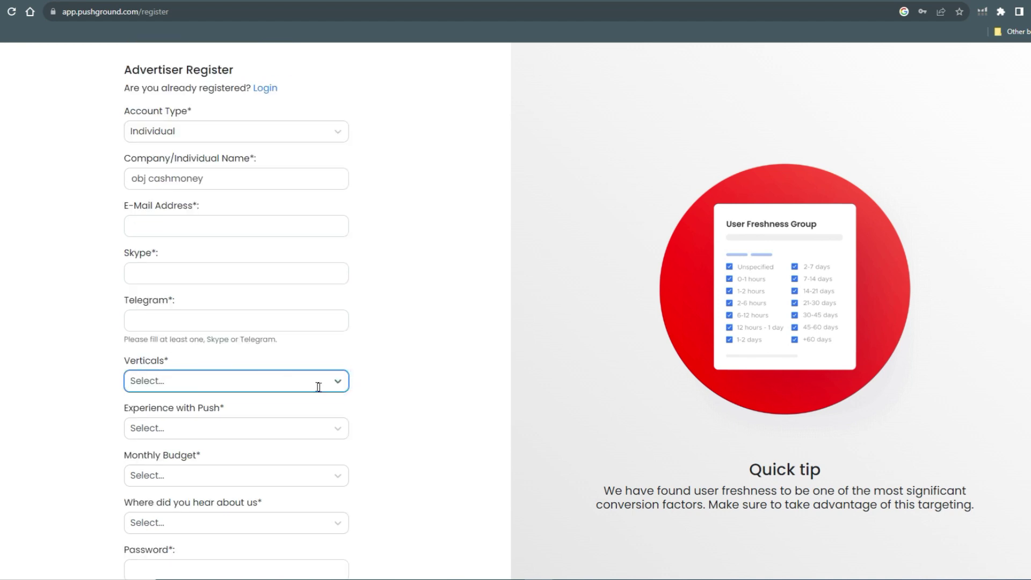
click(338, 382)
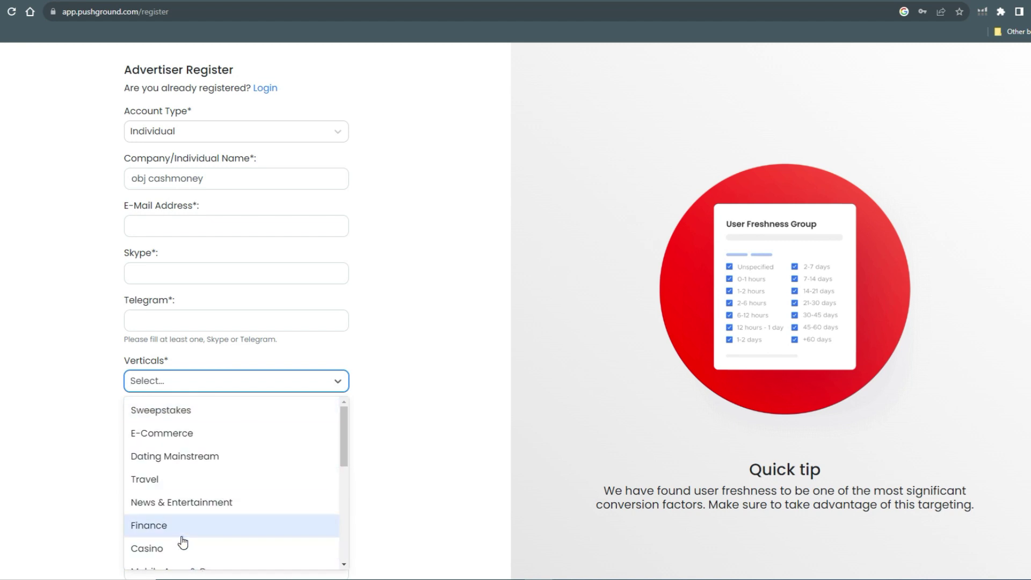
click(204, 410)
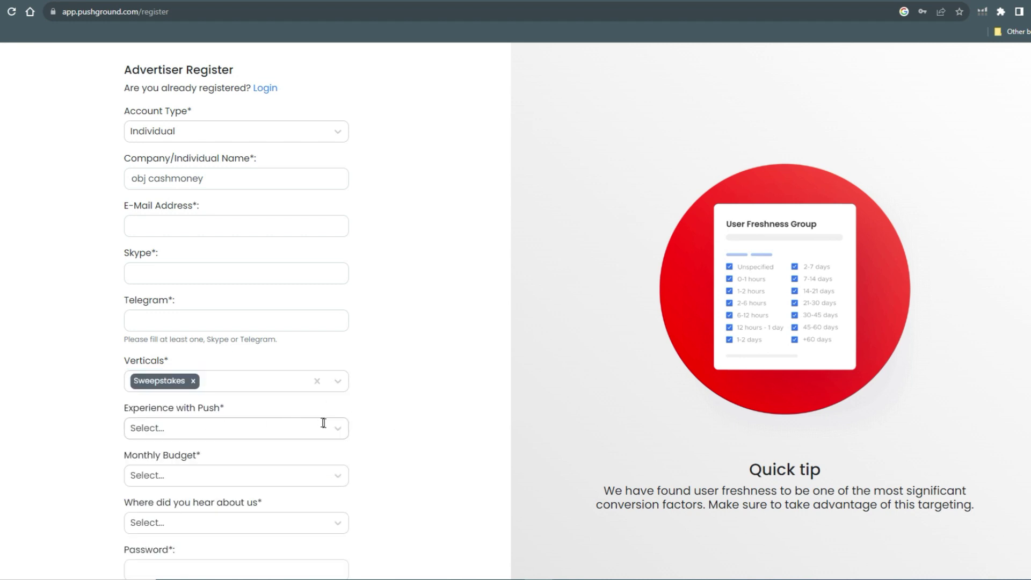
click(323, 422)
click(301, 478)
Set the monthly budget to $0 - $9,999 and the source of hearing about the platform to Google
scroll(412, 458, down, 1)
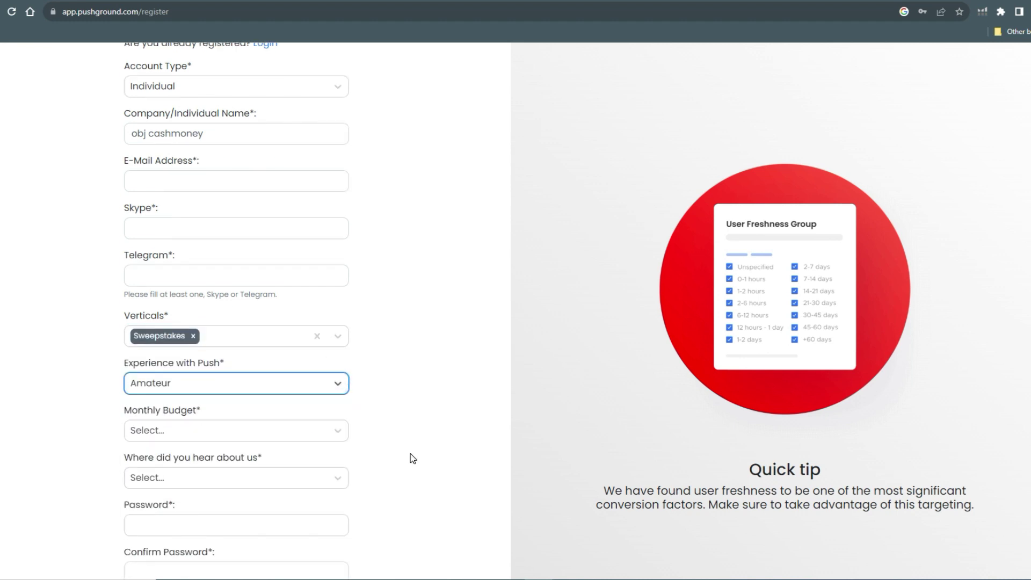
click(338, 419)
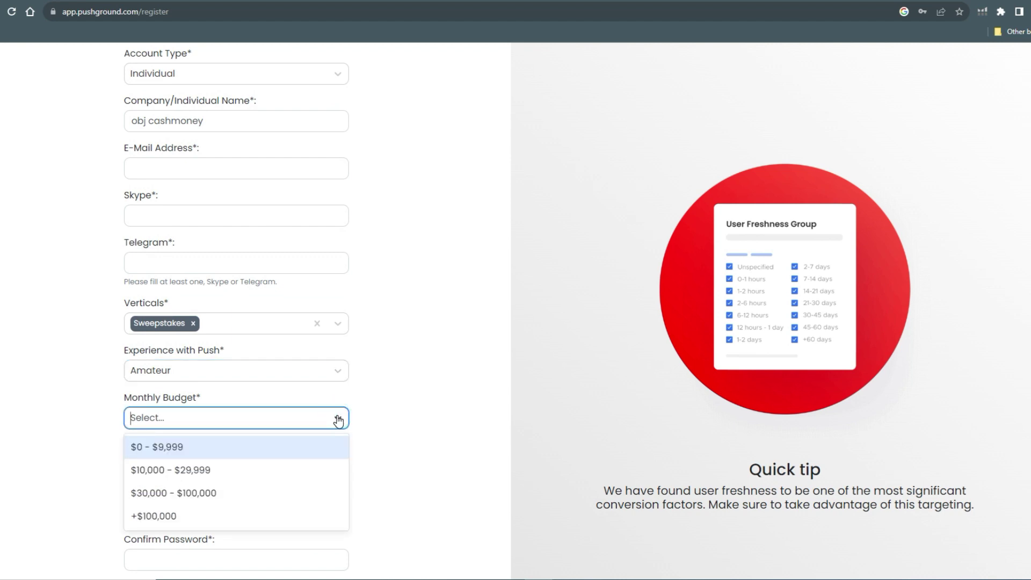
click(264, 453)
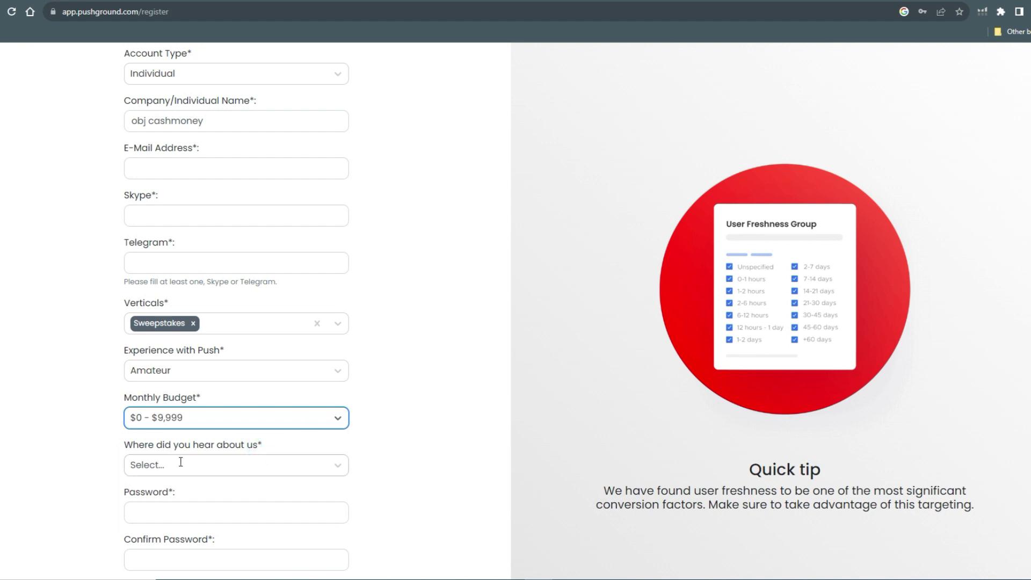
click(320, 468)
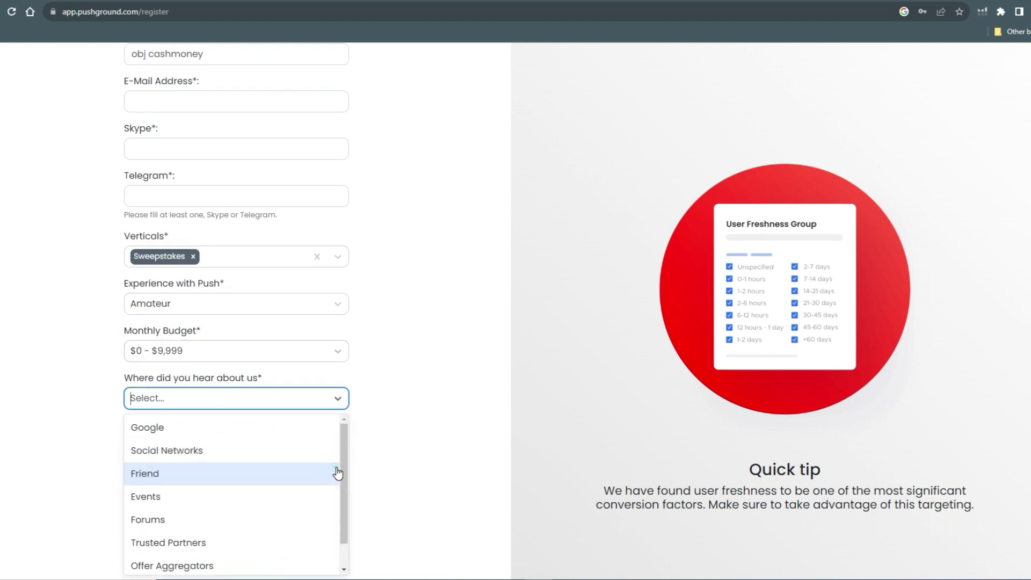
click(221, 426)
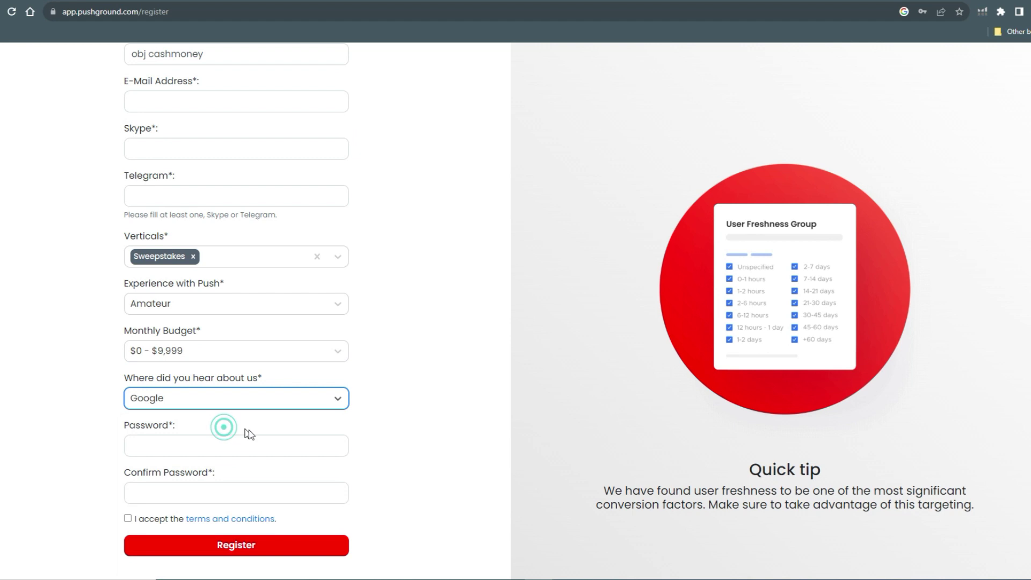
click(209, 452)
click(81, 481)
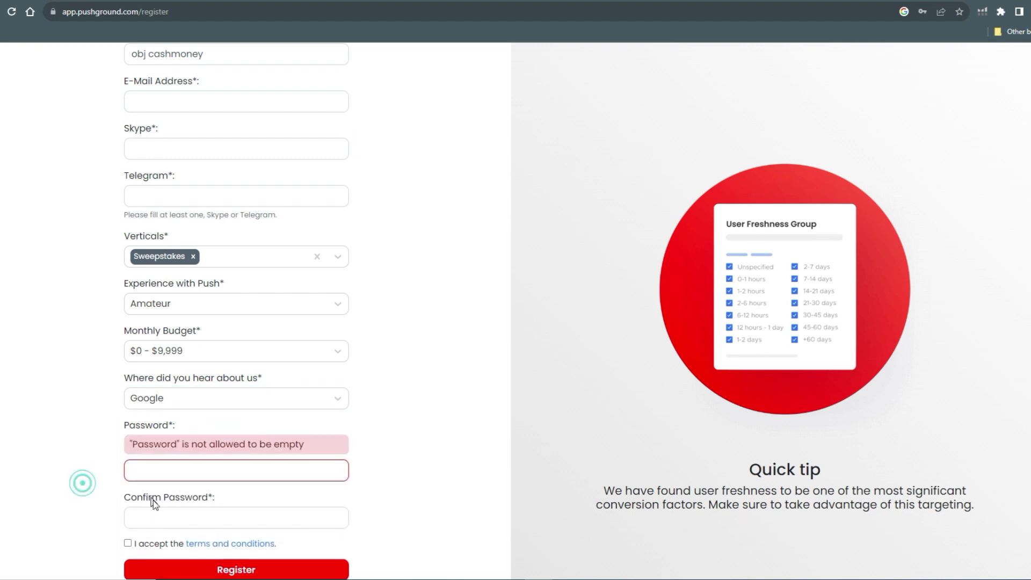
scroll(144, 530, down, 1)
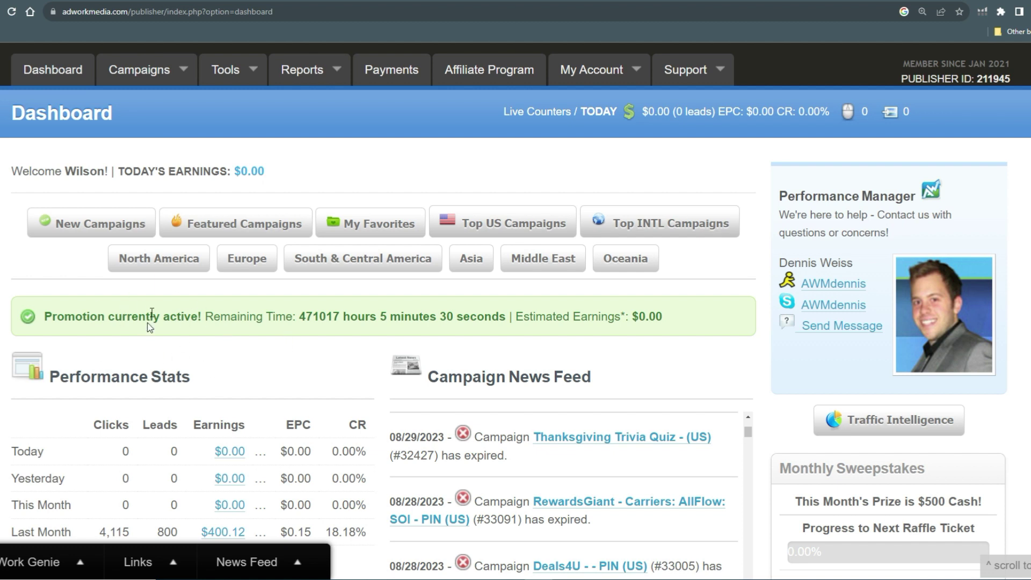
Open the list of all campaigns in AdWorkMedia and filter it to offers for the United States
click(152, 72)
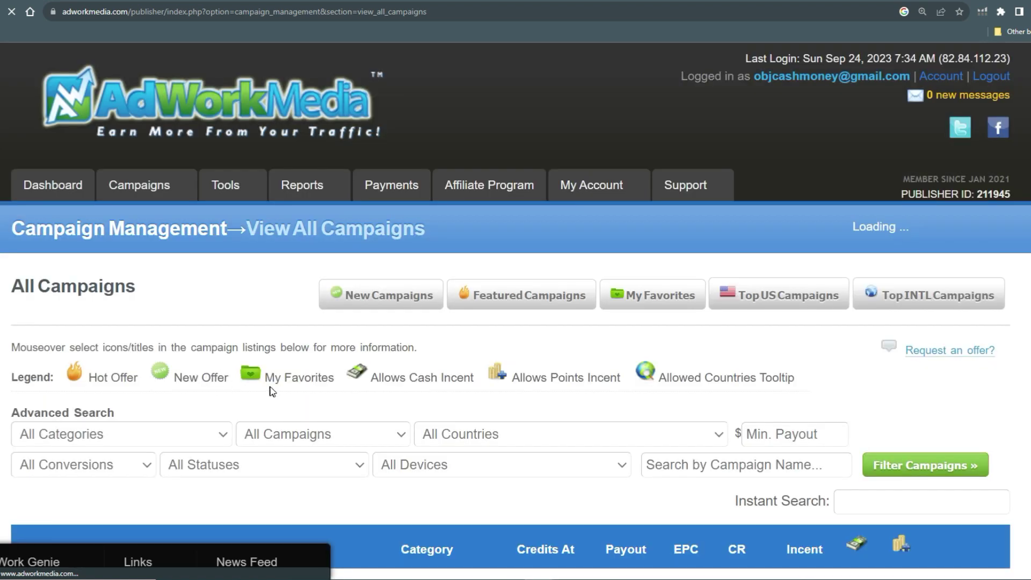
scroll(282, 402, down, 4)
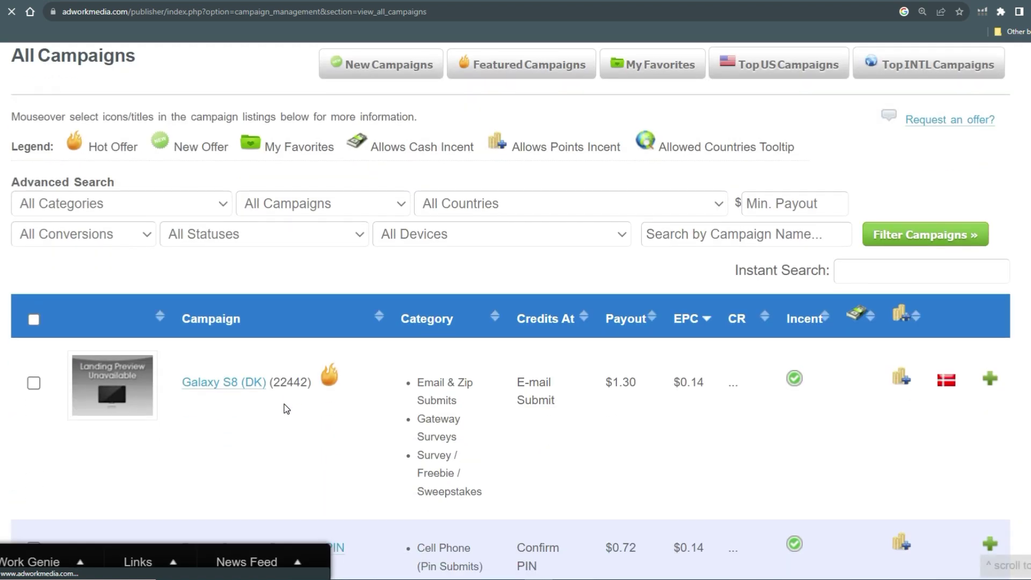
scroll(285, 409, up, 2)
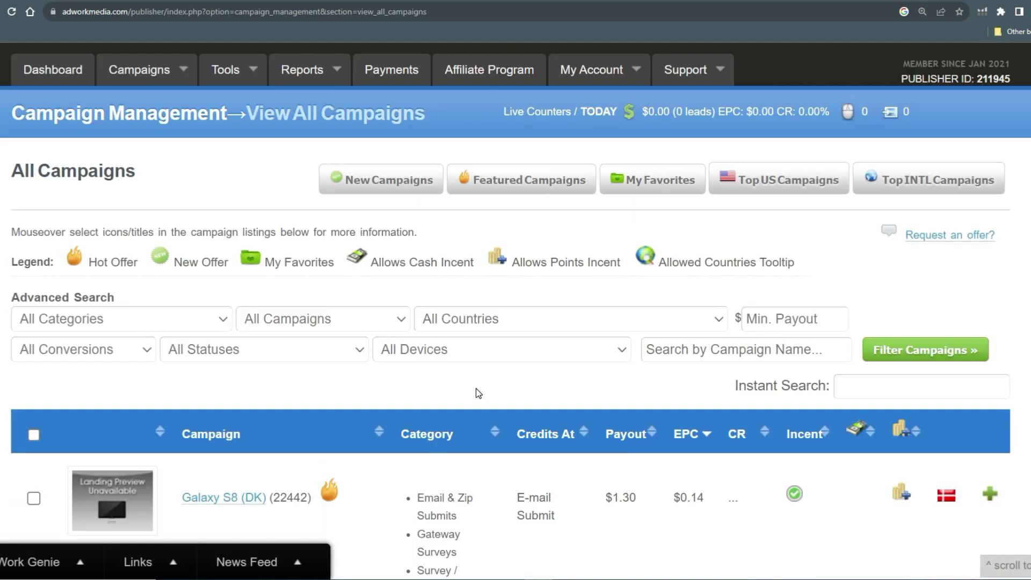
click(553, 325)
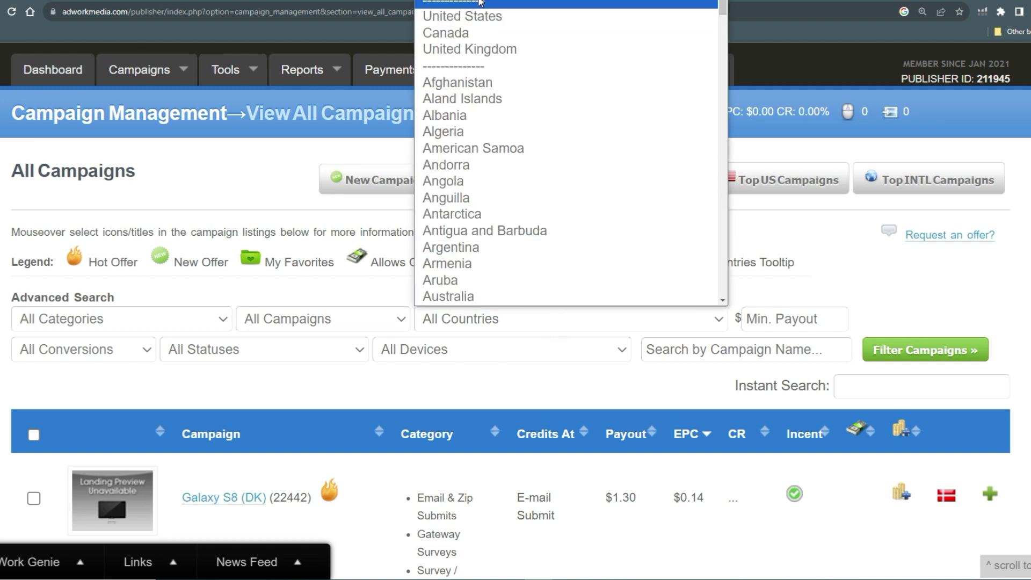
click(471, 16)
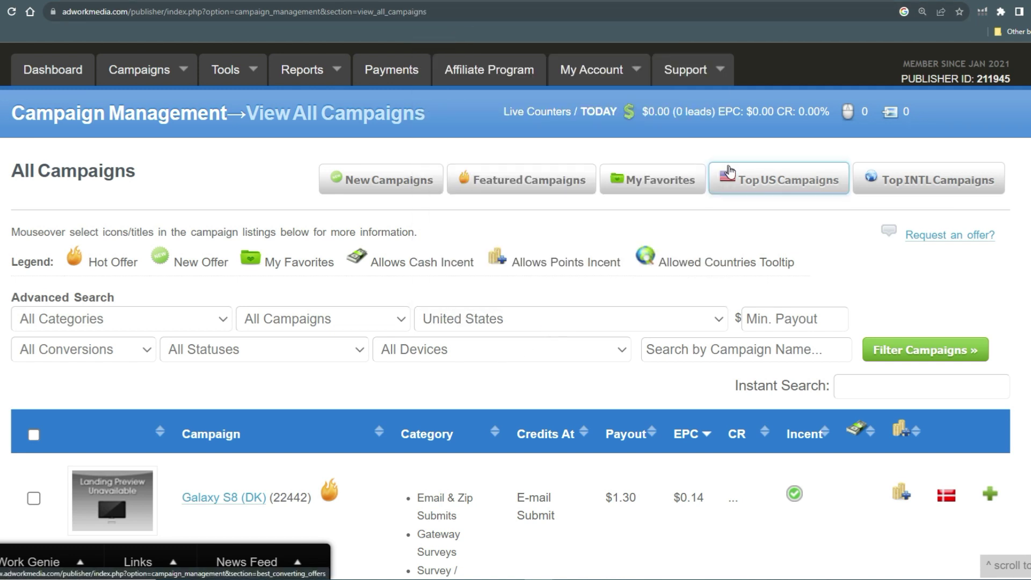
click(919, 360)
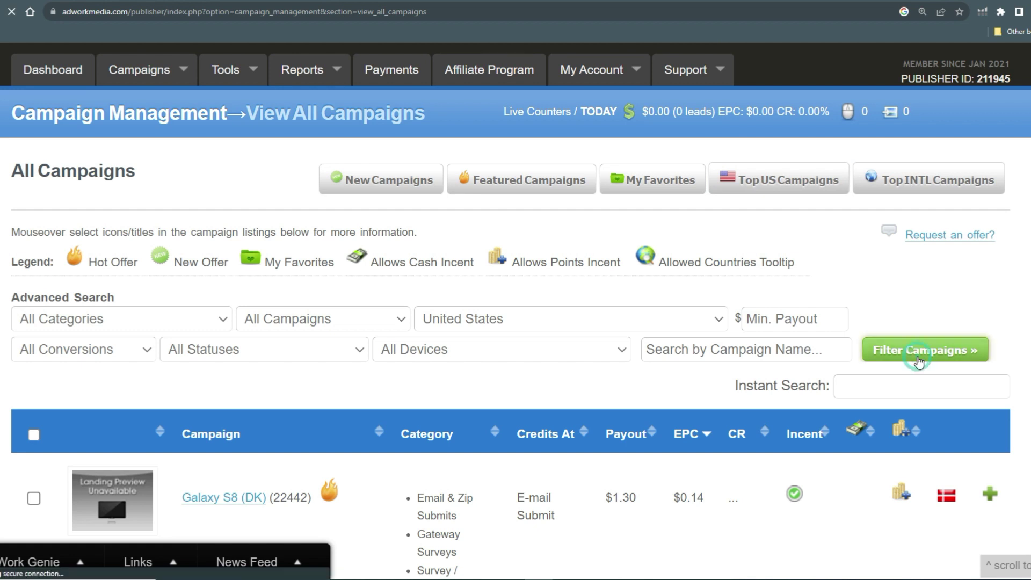
Open the details of the RZ USA - Burger King GiftCard (Submit) (US) campaign from the filtered list
scroll(669, 437, down, 10)
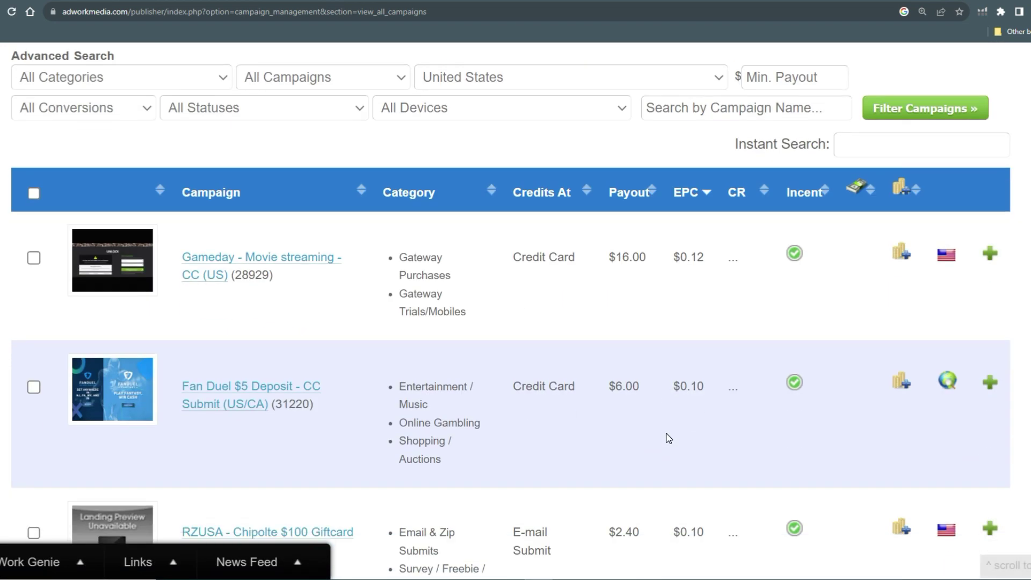
scroll(669, 438, down, 1)
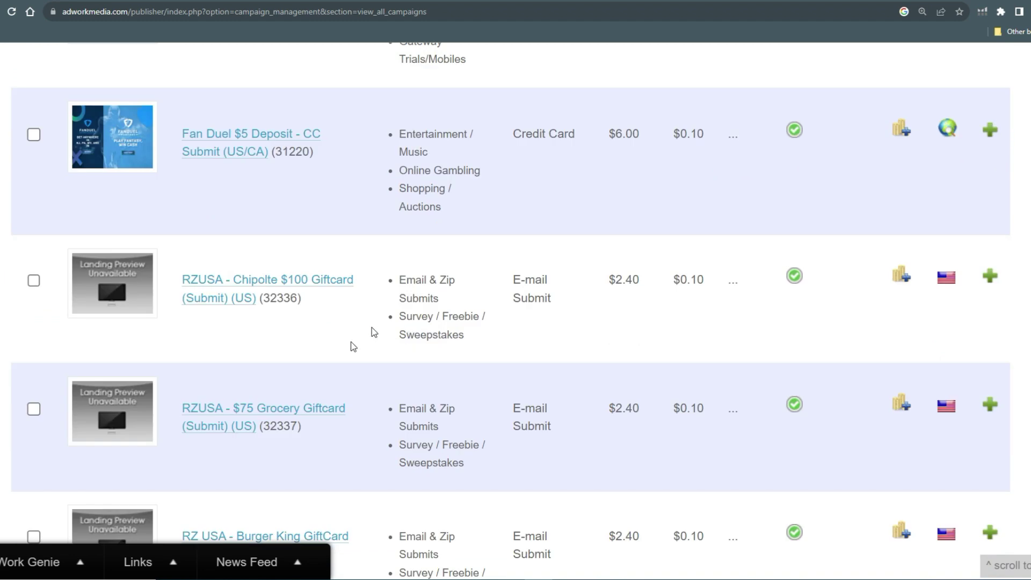
scroll(400, 359, down, 1)
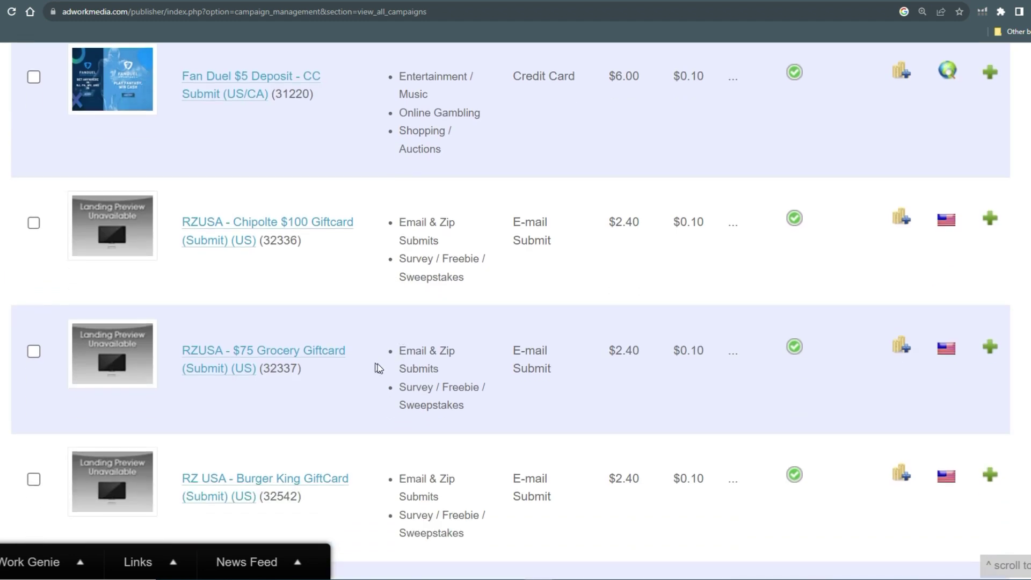
scroll(378, 369, down, 2)
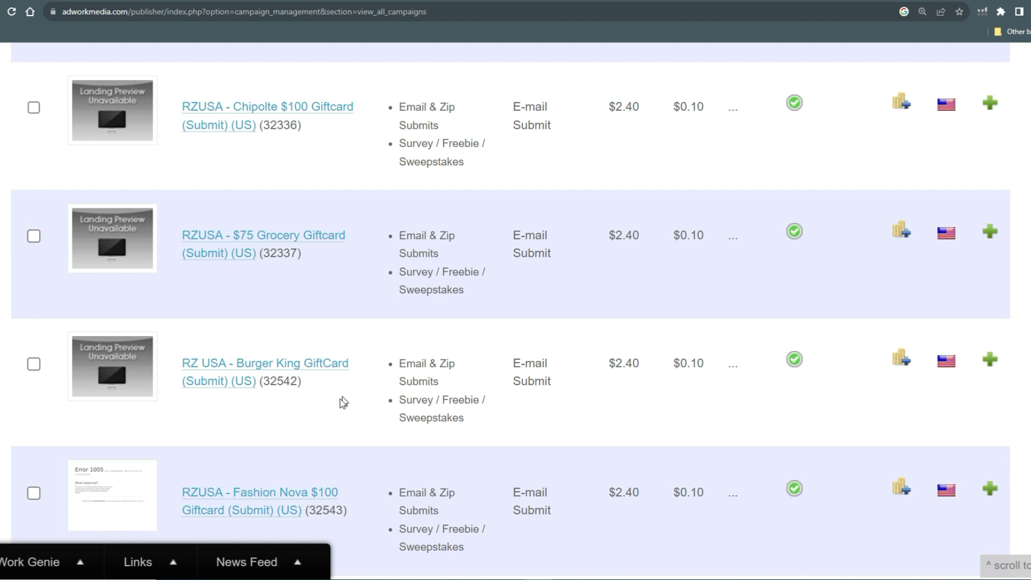
click(292, 365)
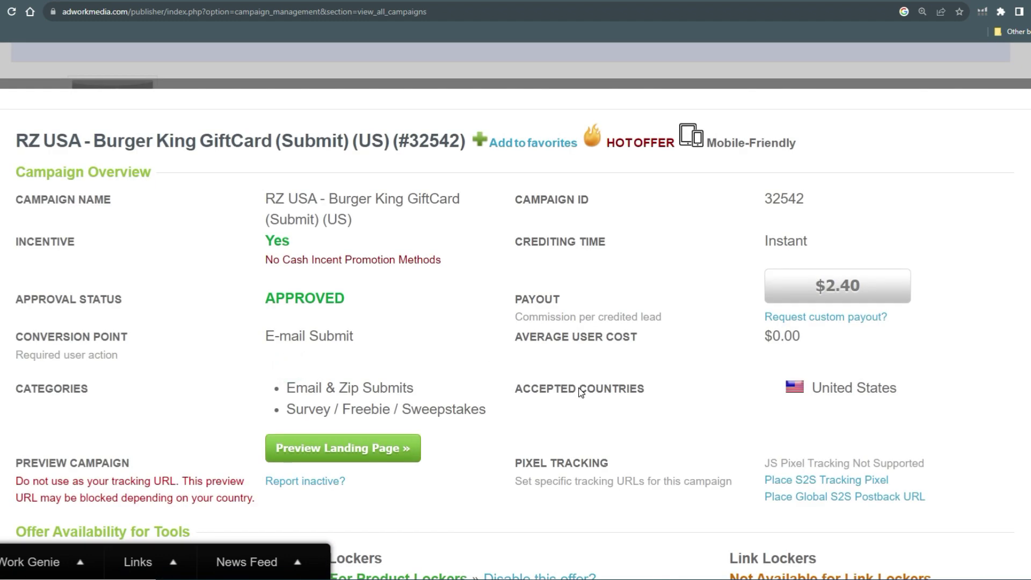
Copy the Burger King GiftCard offer's short tracking URL and paste it into the blank Google Docs document
scroll(430, 396, down, 8)
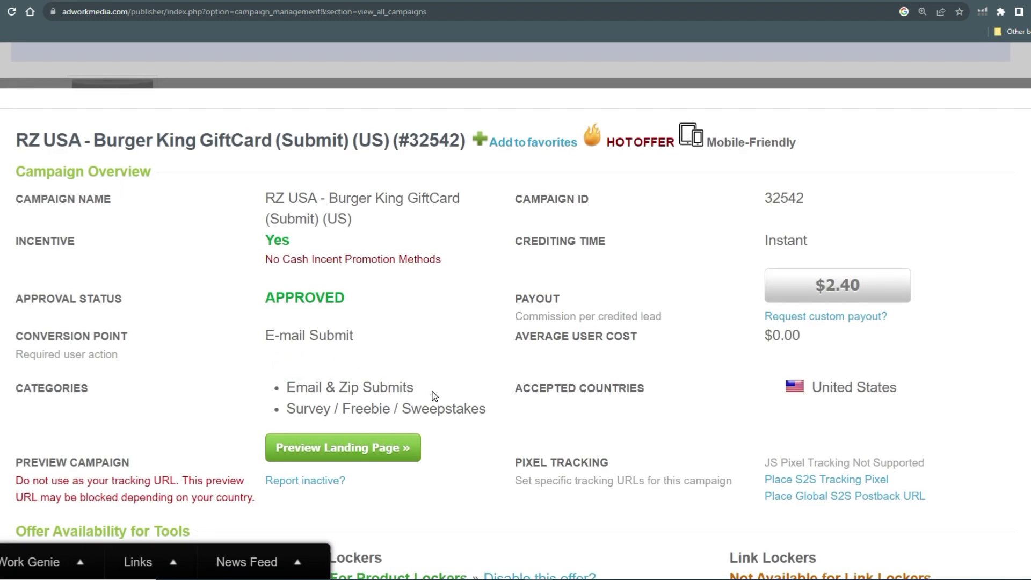
scroll(425, 451, down, 11)
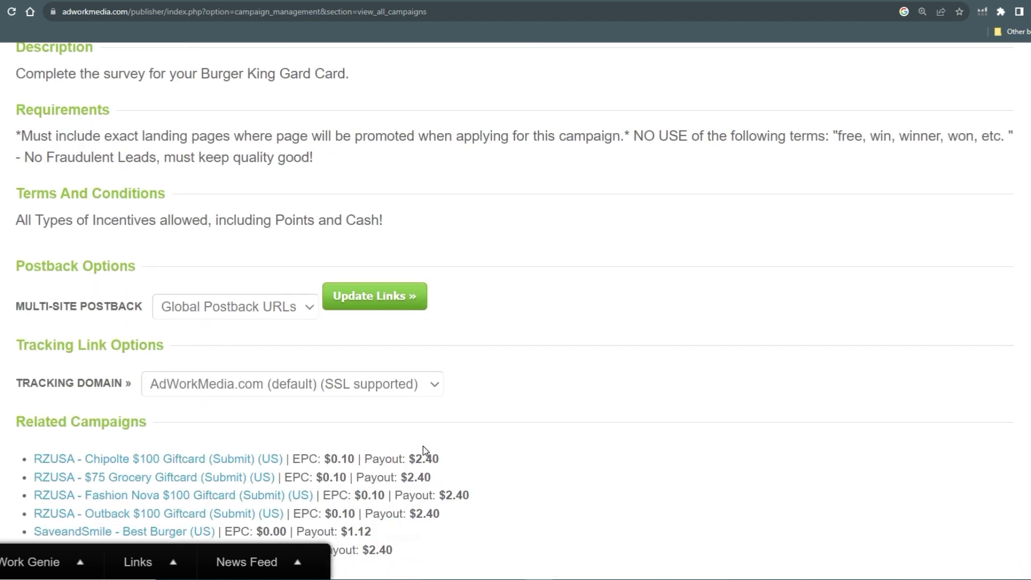
scroll(425, 451, down, 8)
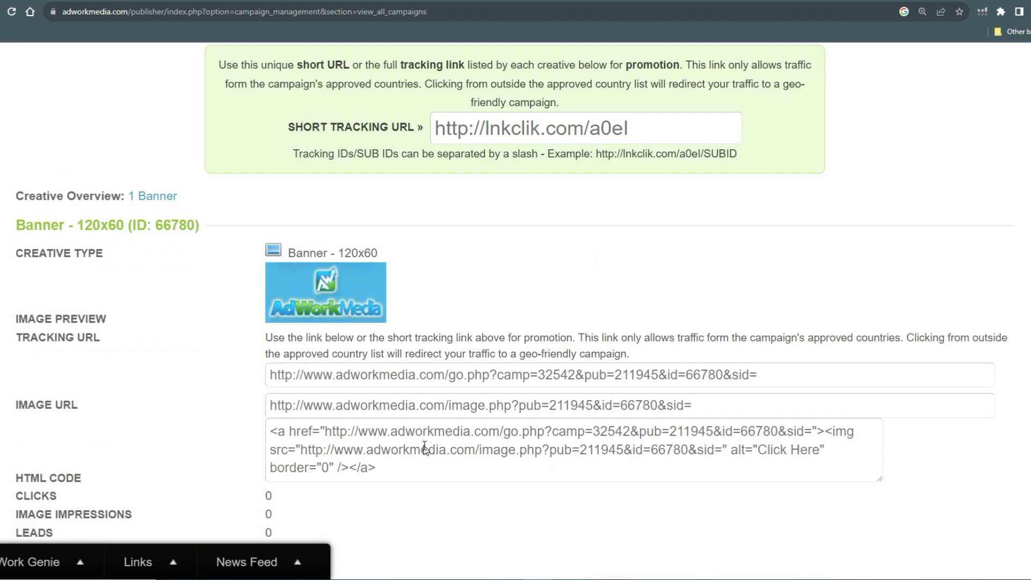
scroll(485, 306, up, 2)
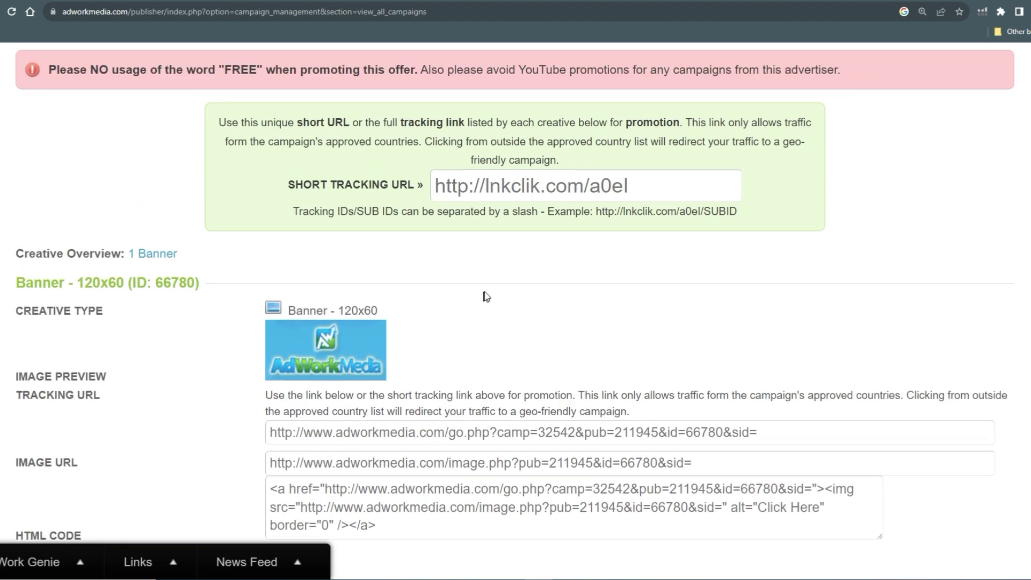
click(530, 189)
key(ctrl+c)
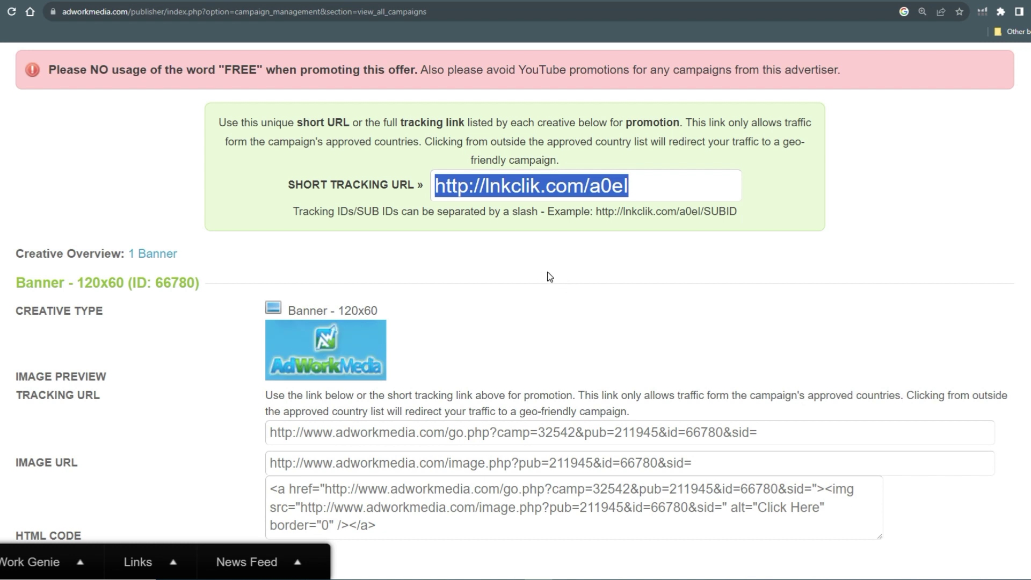
key(ctrl+Tab)
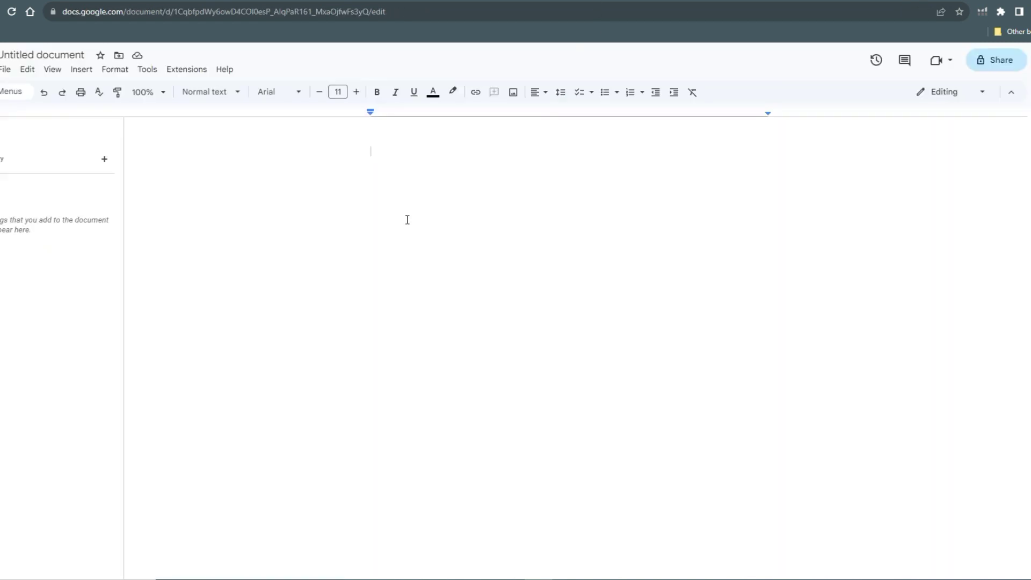
key(ctrl+v)
Switch to Pushground, start a new campaign and name it Burger King GiftCard
key(ctrl+Tab)
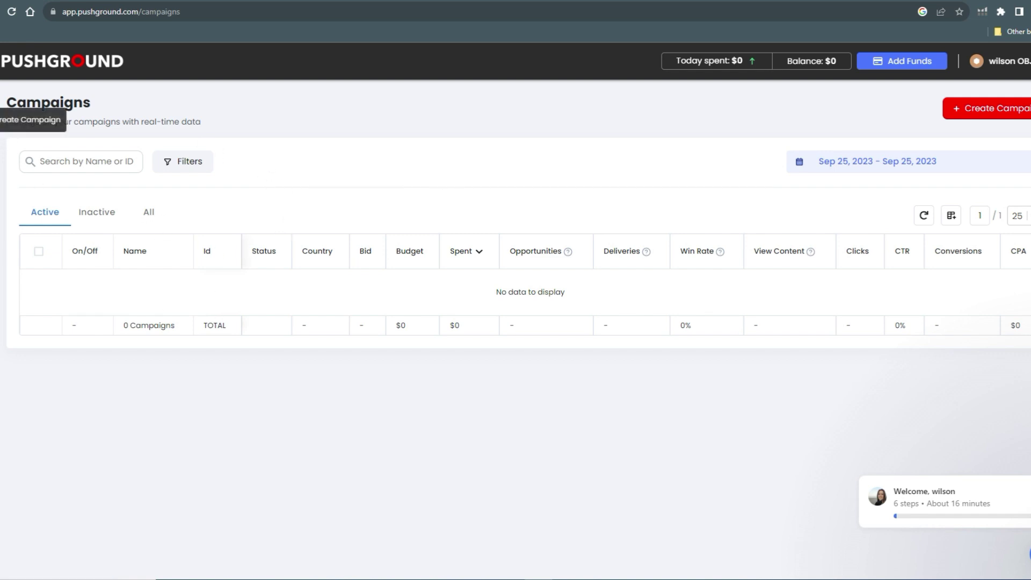
click(1011, 114)
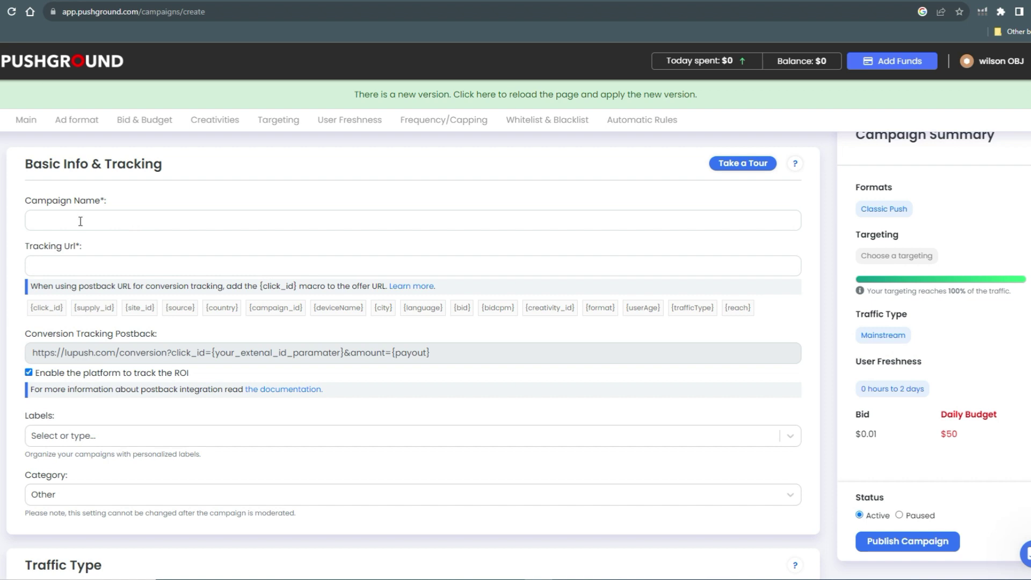
click(118, 220)
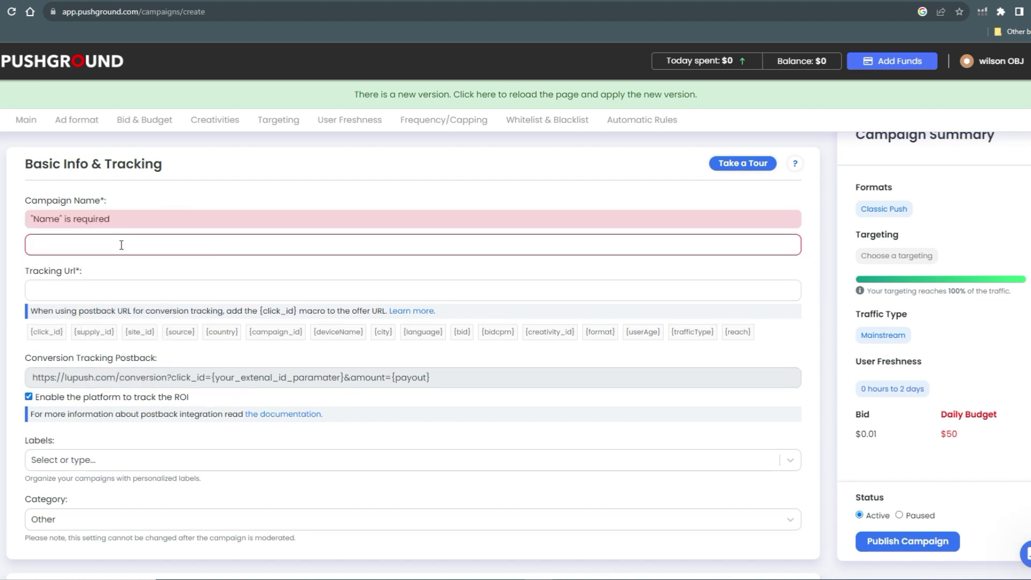
click(122, 245)
text(Burger King GiftCard)
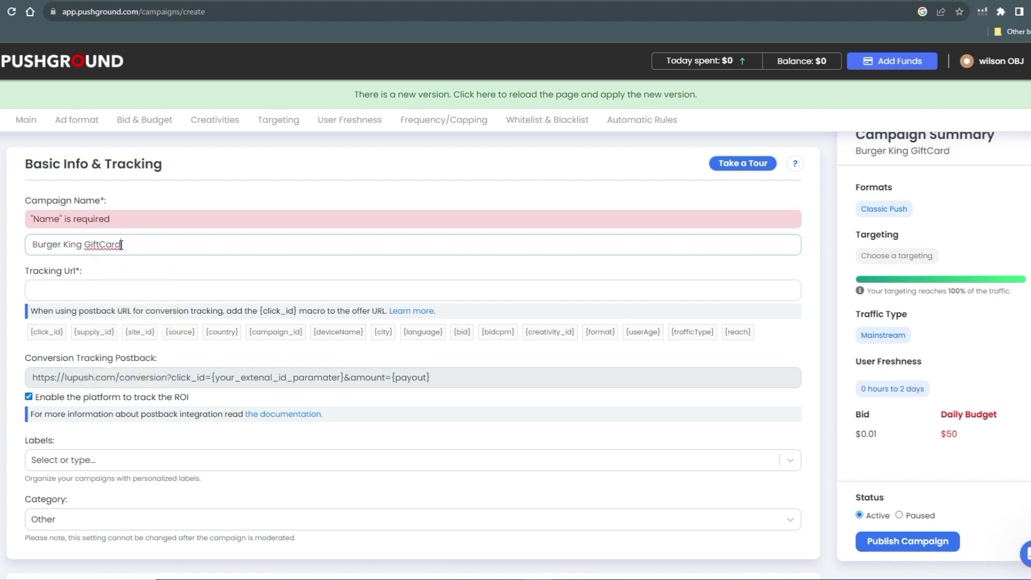
Copy the lnkclik.com offer link from the Google Docs document and paste it as the Pushground campaign's tracking URL
scroll(122, 242, down, 2)
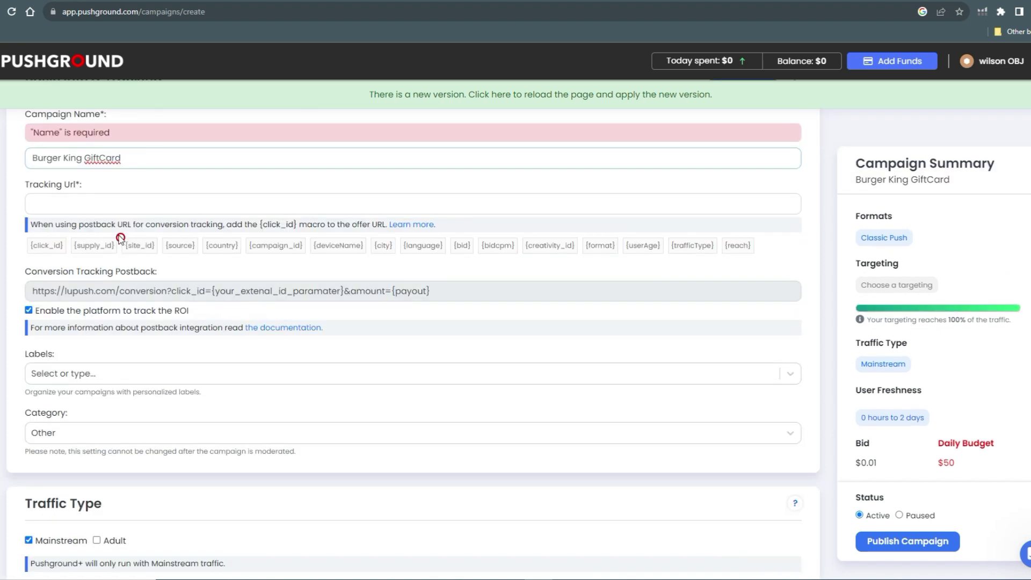
click(103, 204)
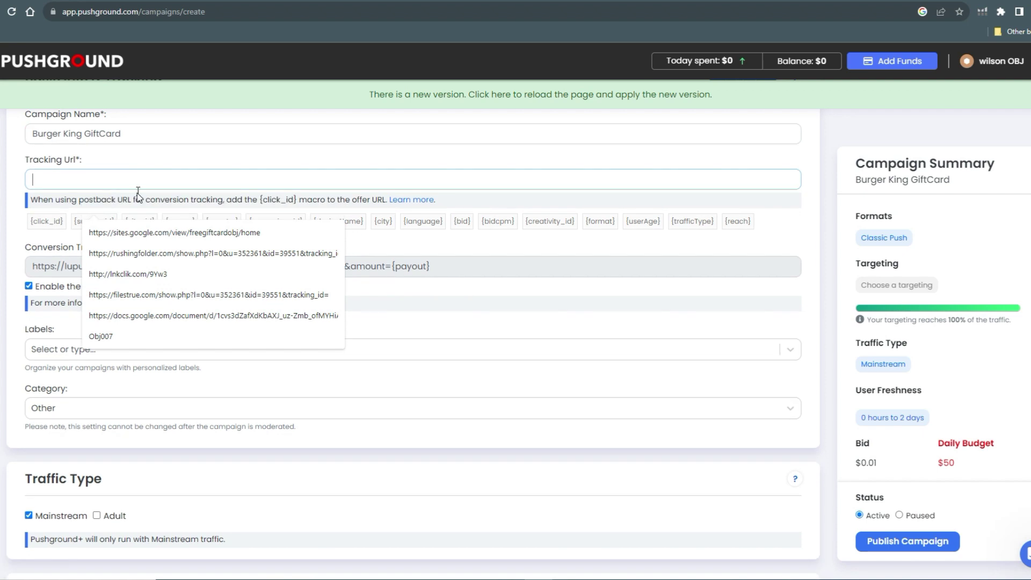
key(alt+Tab)
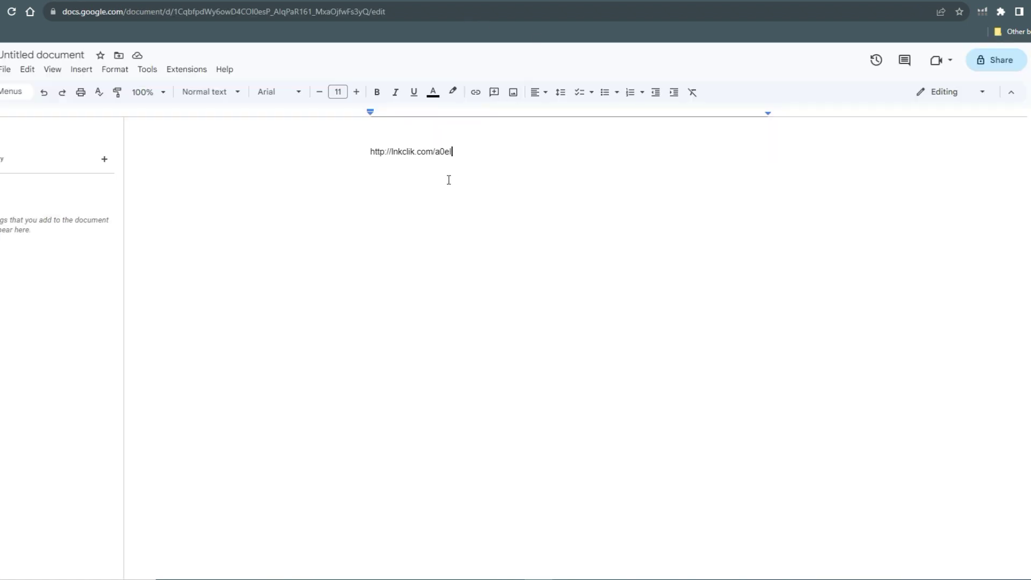
key(ctrl+a)
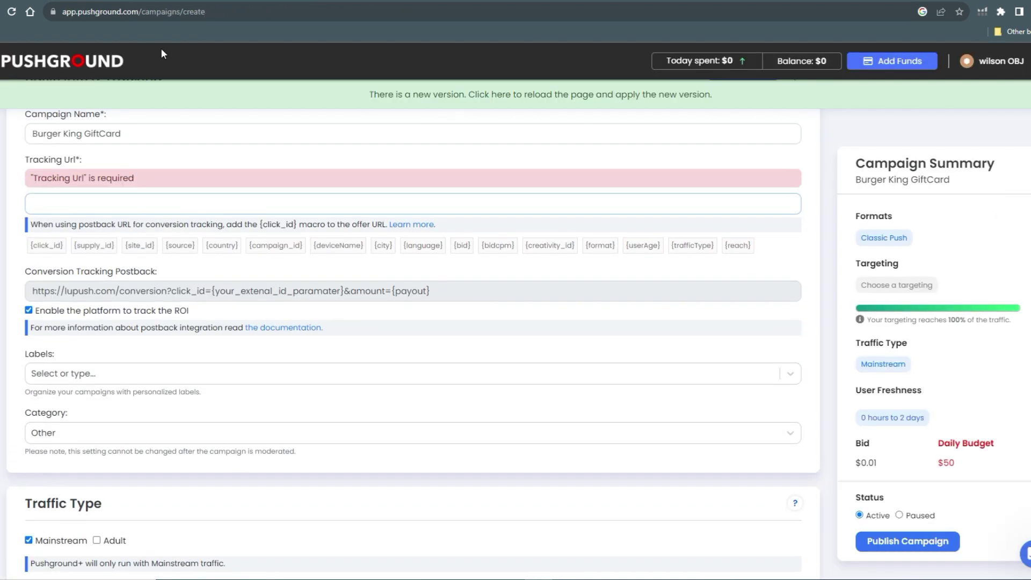
key(ctrl+v)
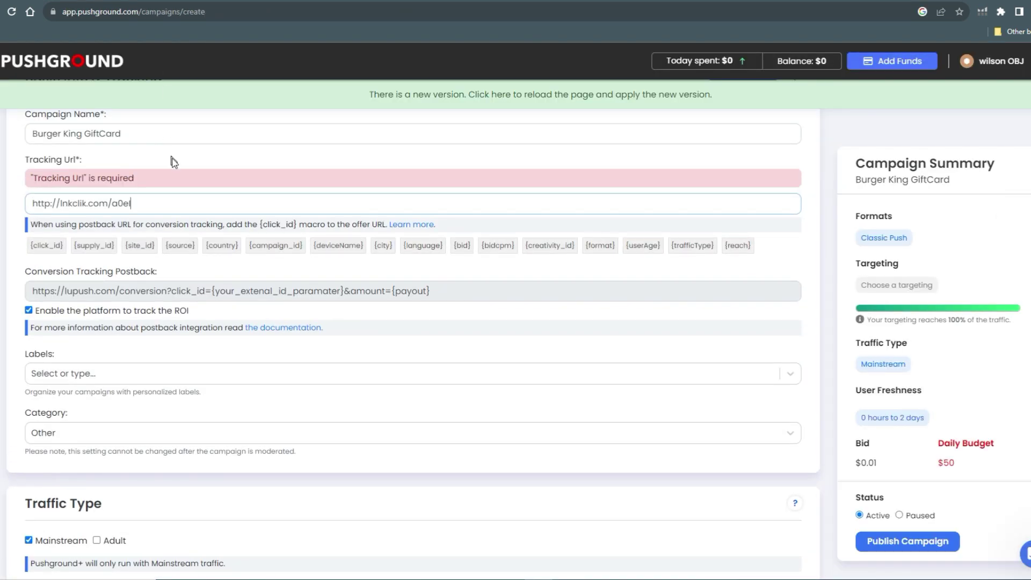
click(203, 270)
Set the campaign's category to Sweepstakes
scroll(214, 269, down, 1)
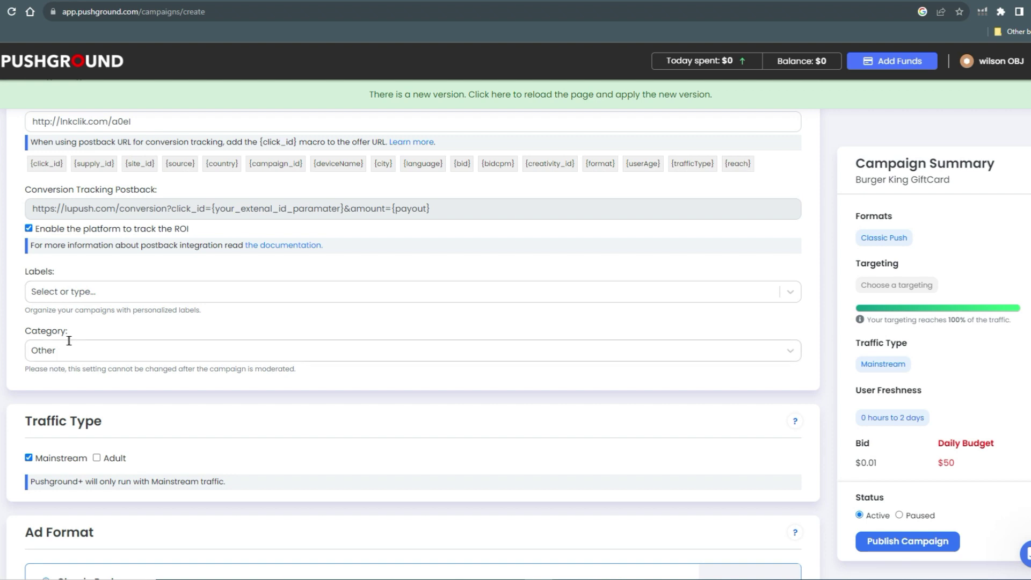
click(81, 351)
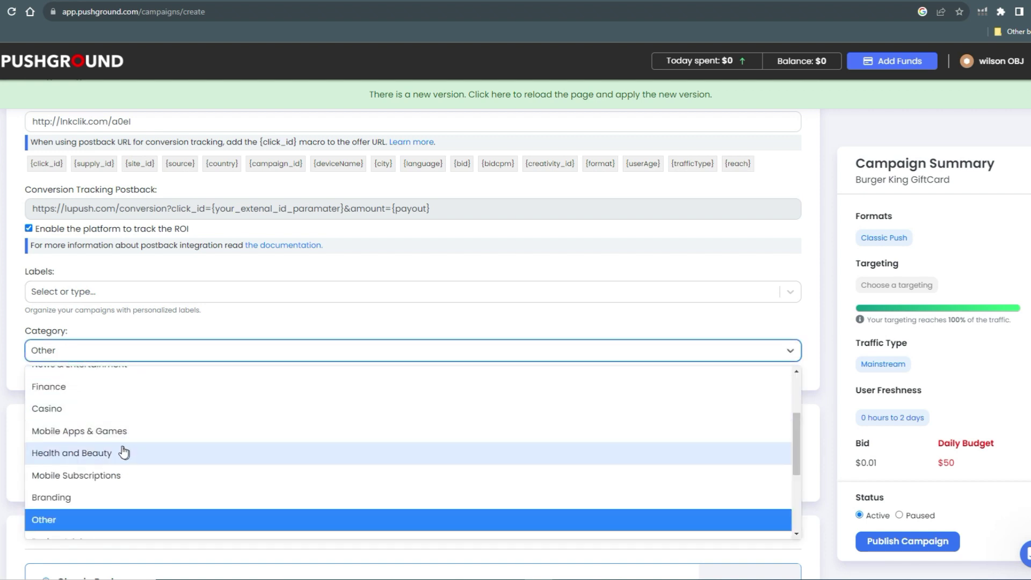
scroll(124, 453, up, 3)
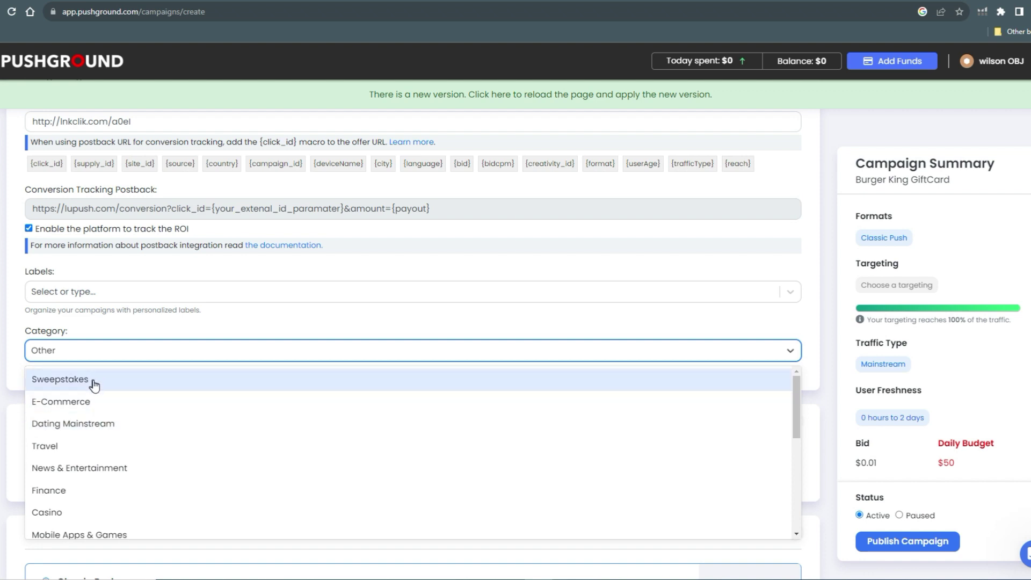
click(99, 385)
Choose In-Page Push as the campaign's ad format
scroll(127, 396, down, 2)
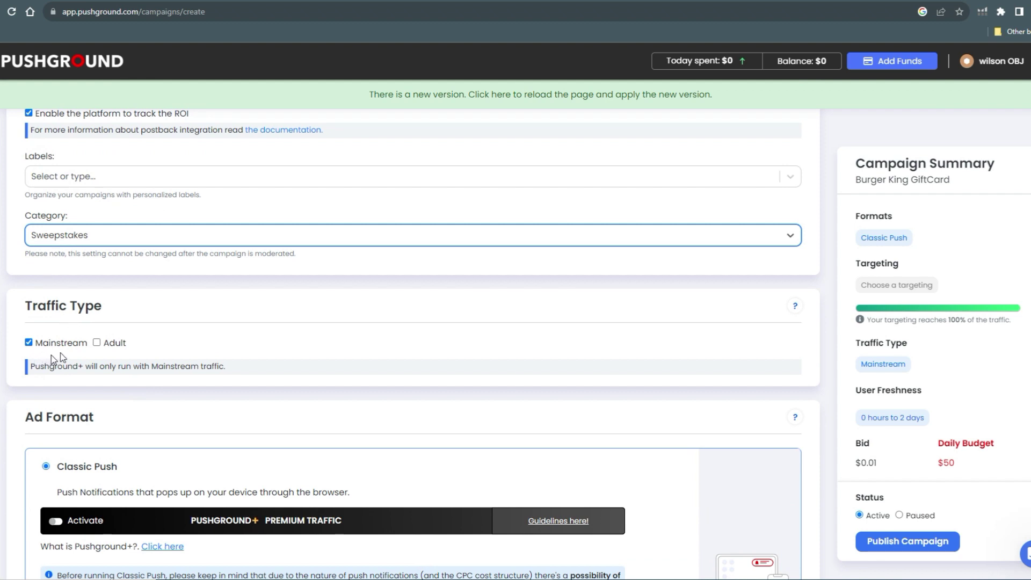
scroll(94, 357, down, 2)
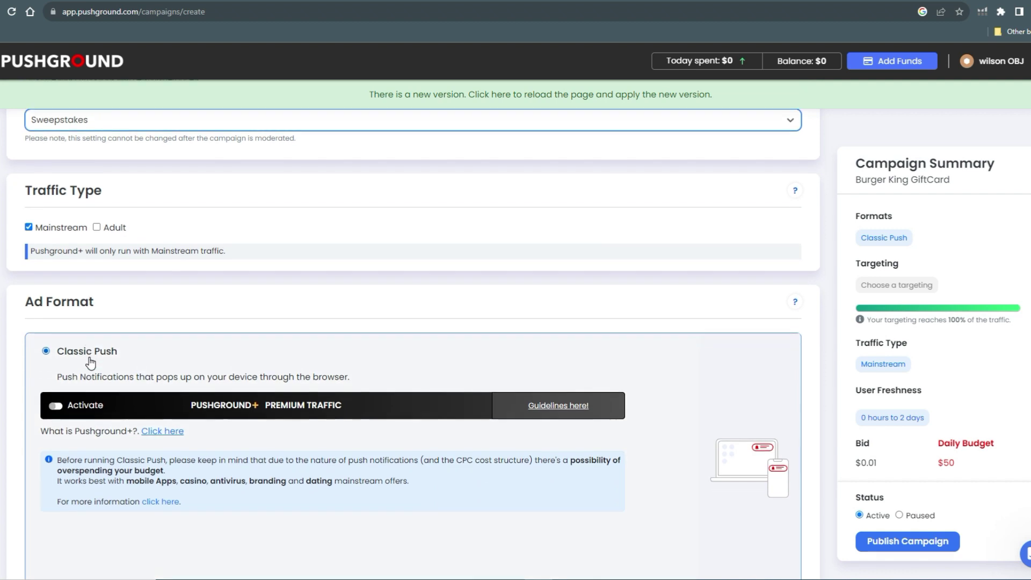
scroll(97, 312, down, 2)
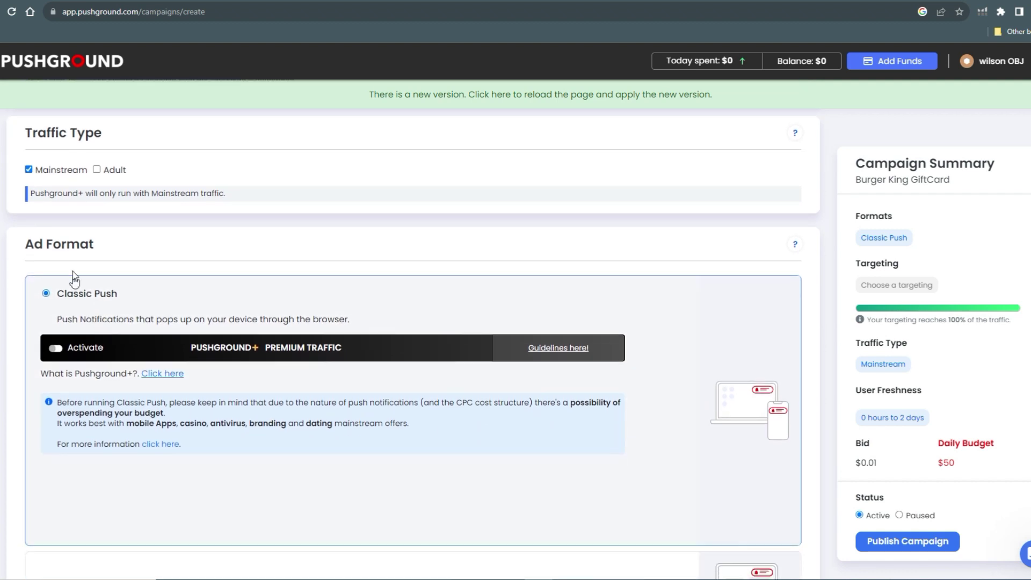
scroll(102, 322, down, 2)
scroll(106, 331, down, 2)
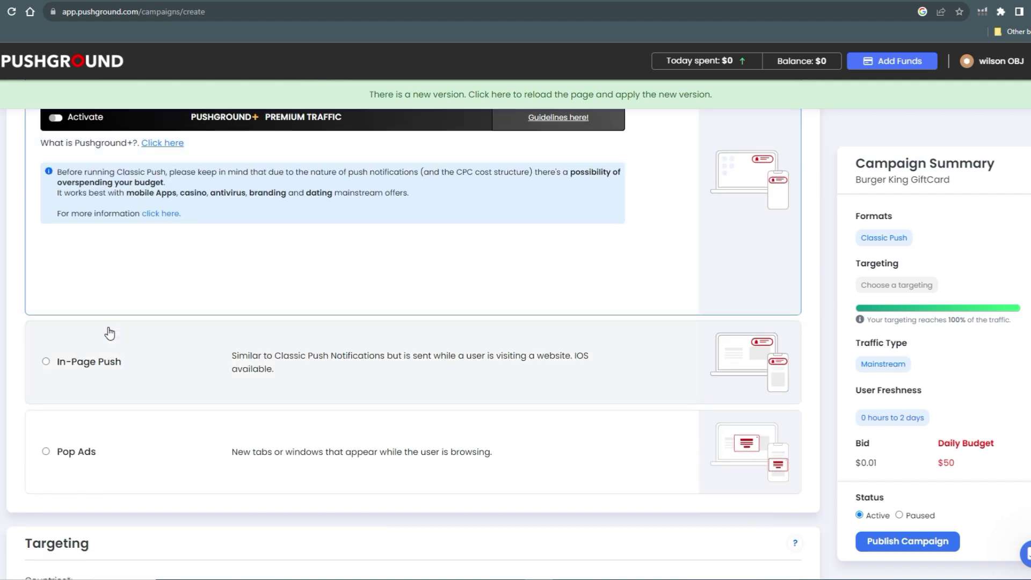
click(91, 366)
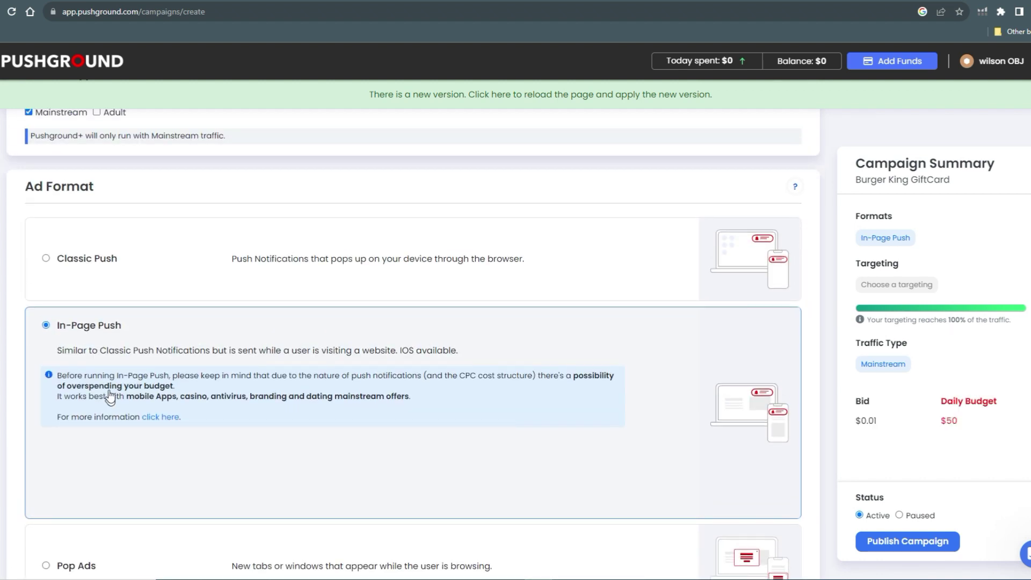
Set the campaign's target country to United States
scroll(159, 292, down, 2)
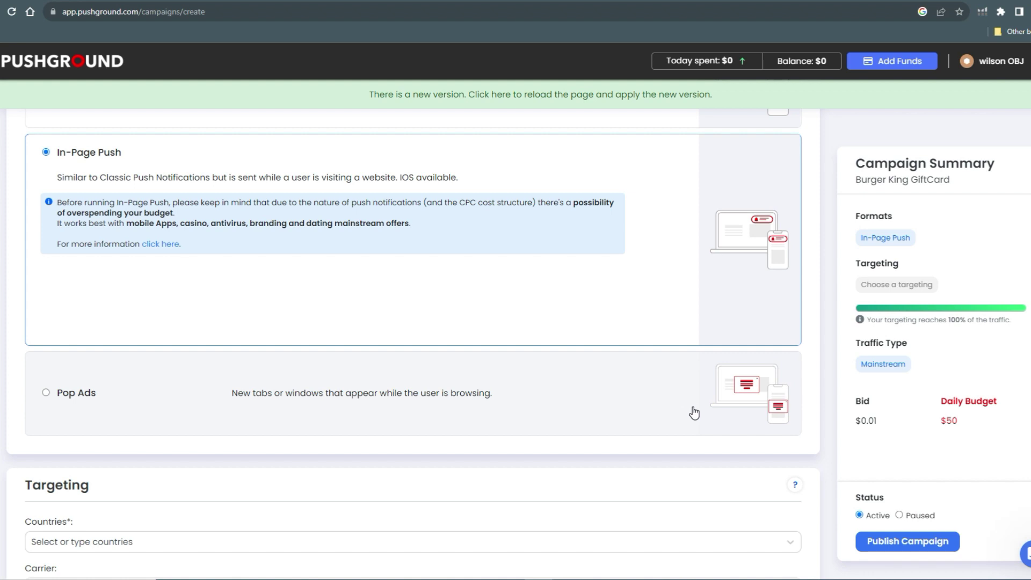
scroll(691, 411, down, 2)
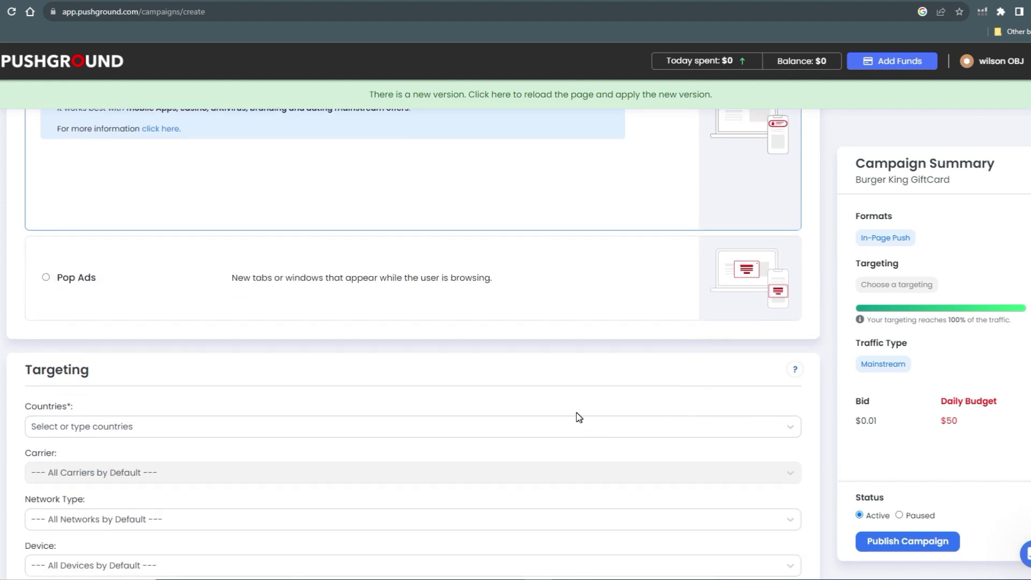
scroll(580, 416, down, 1)
click(260, 371)
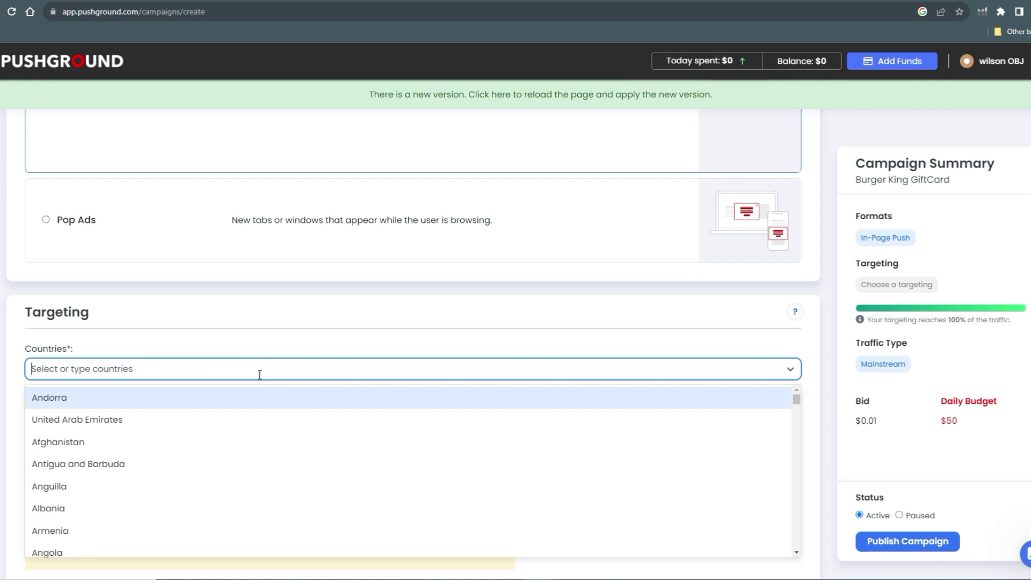
text(un)
click(160, 554)
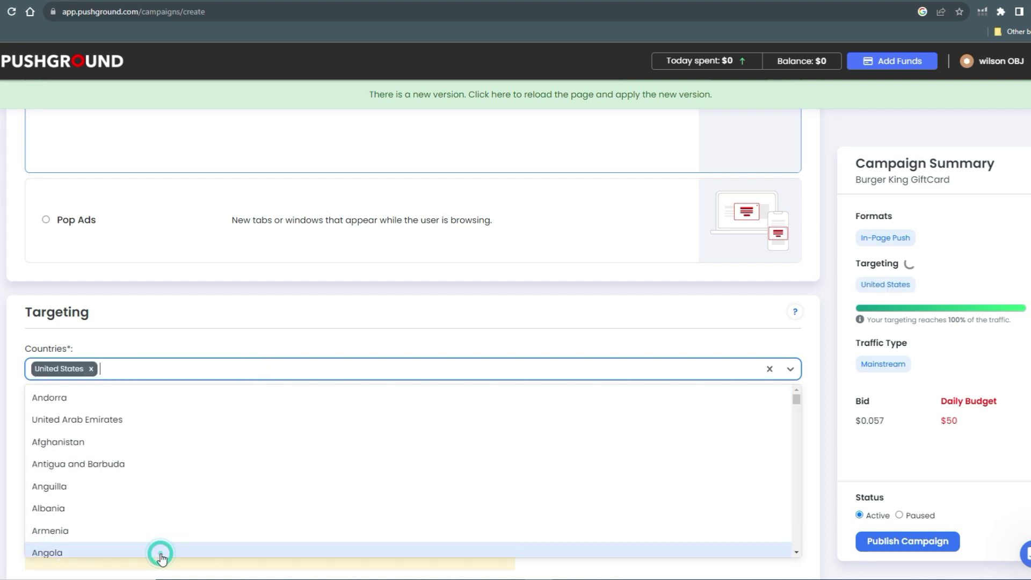
click(351, 392)
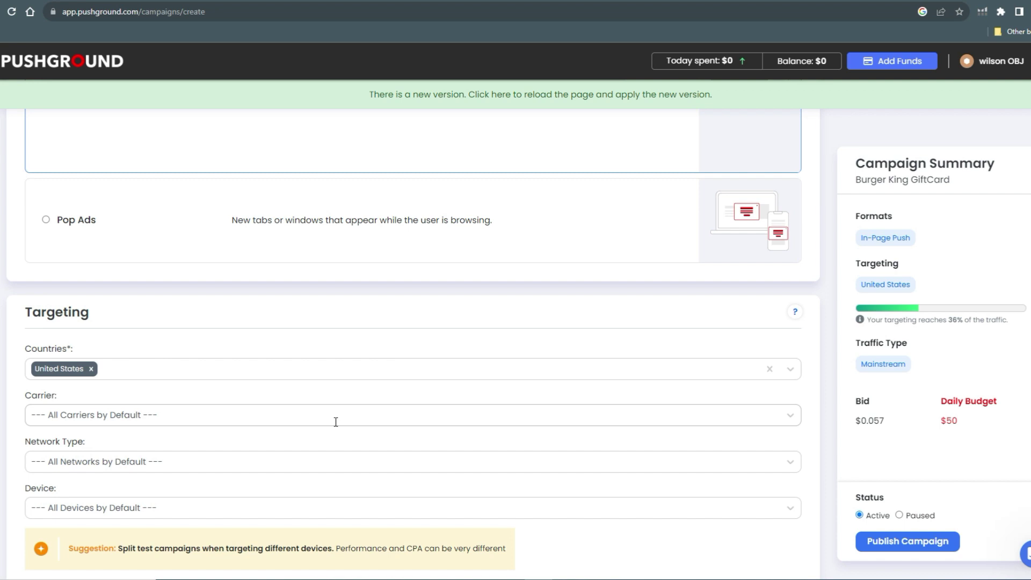
click(318, 458)
Show the advanced targeting options and include English as the target language
scroll(342, 430, down, 1)
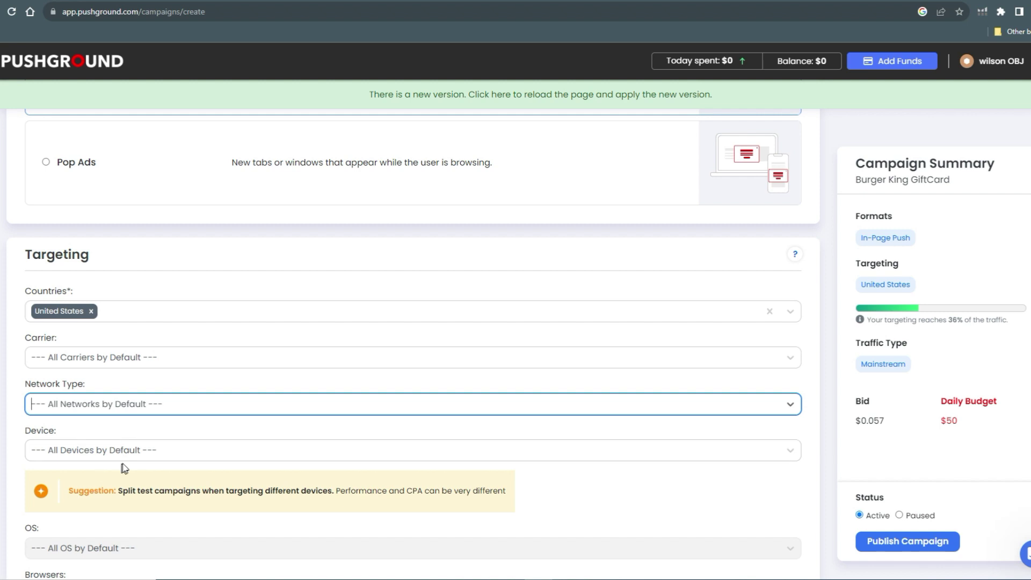
scroll(54, 428, down, 2)
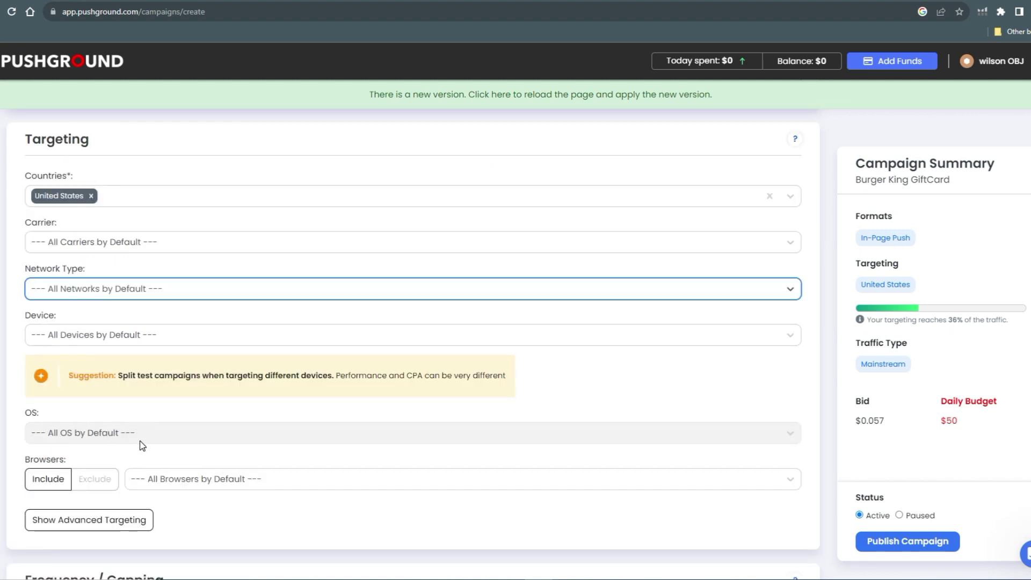
scroll(161, 443, down, 1)
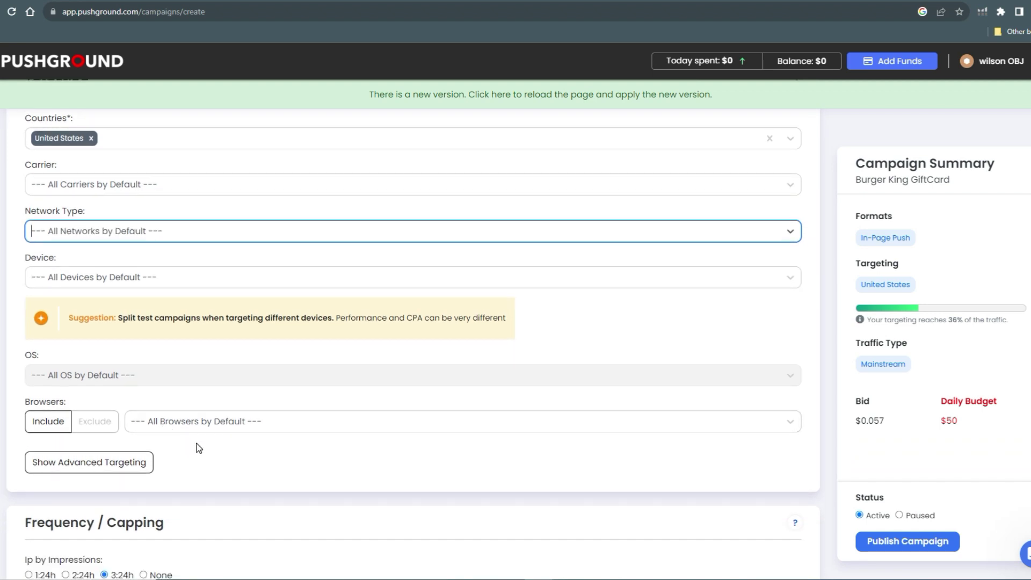
scroll(198, 448, down, 1)
click(89, 424)
scroll(69, 373, down, 2)
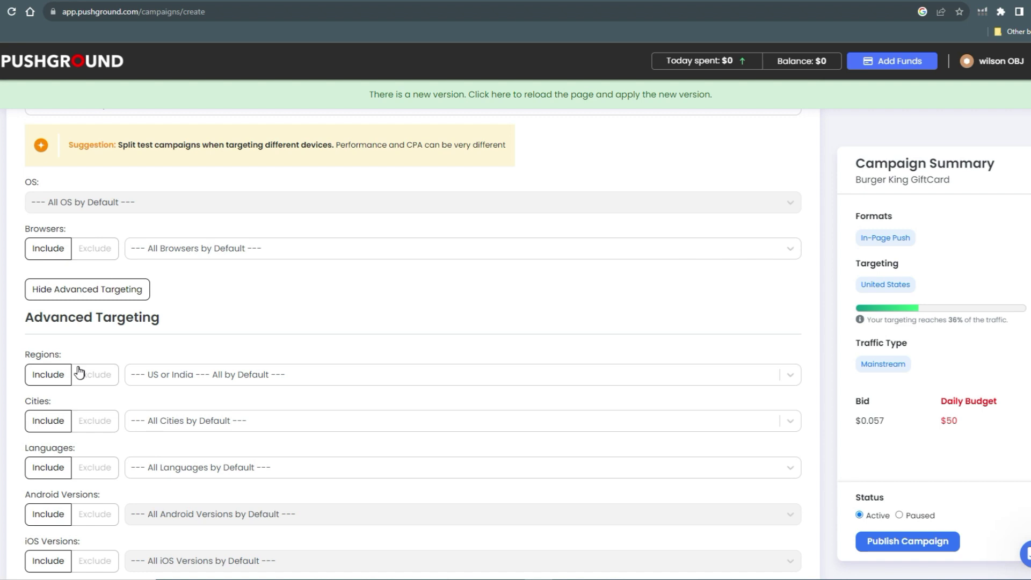
scroll(78, 463, down, 1)
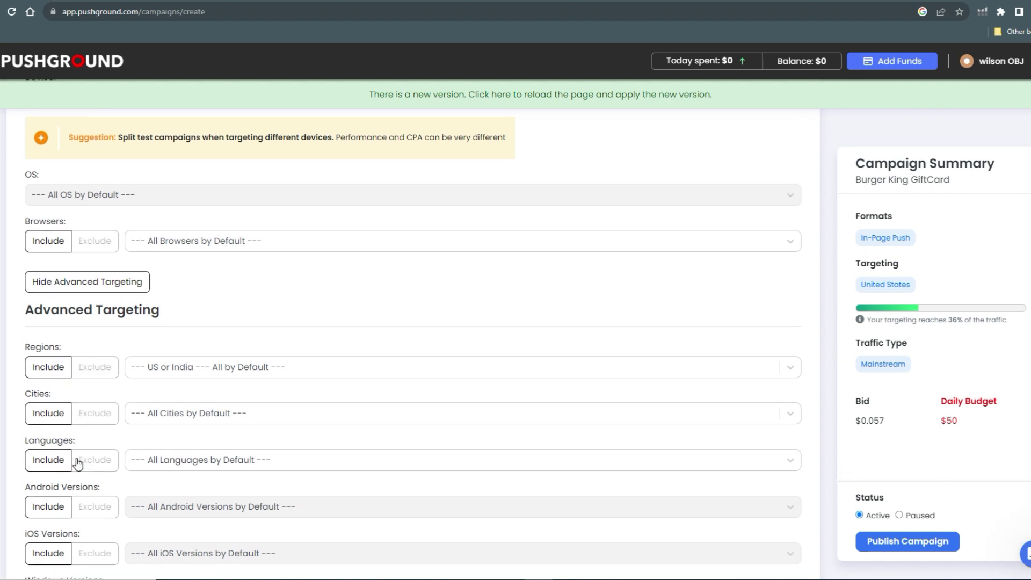
click(145, 395)
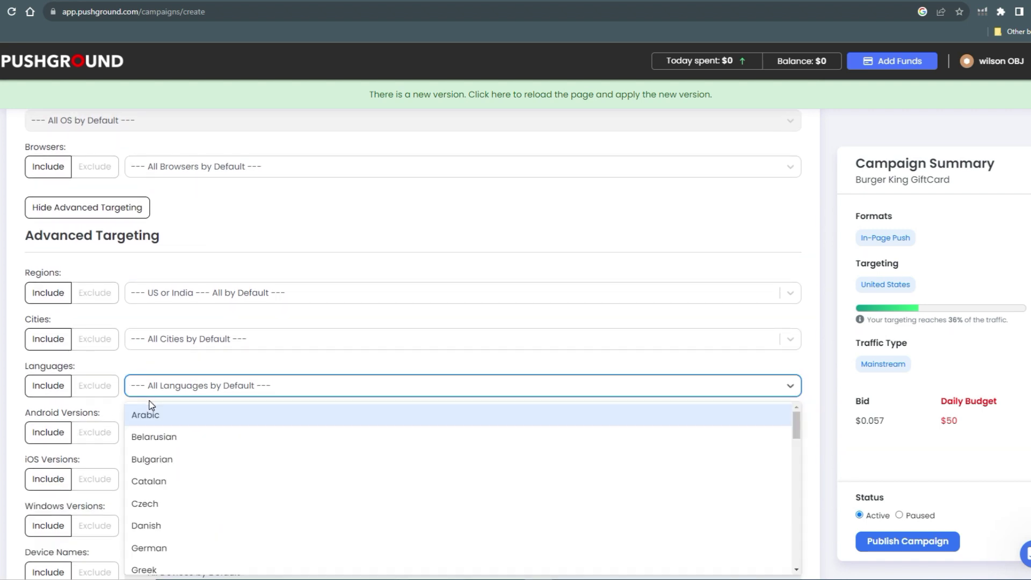
text(e)
click(160, 416)
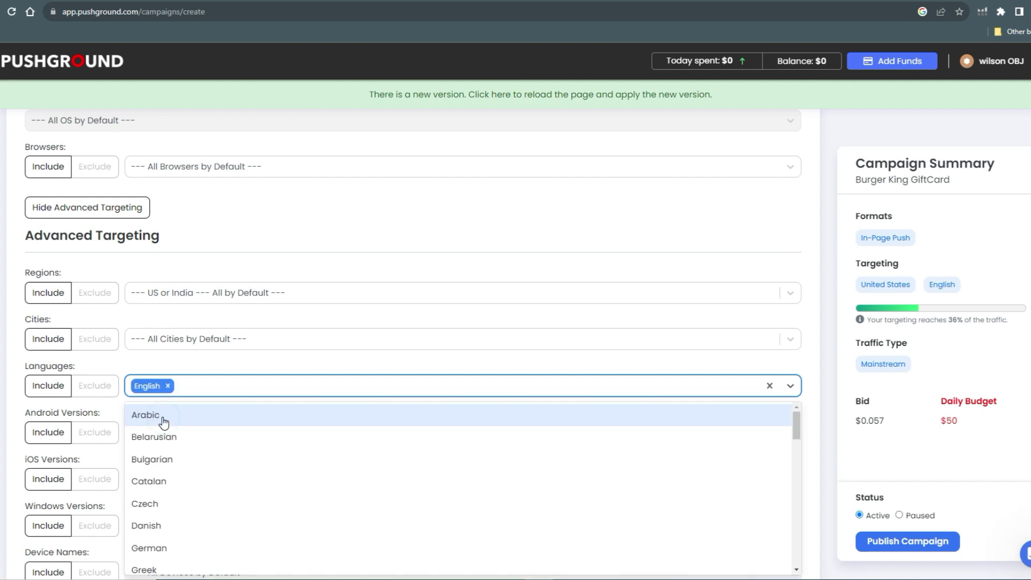
click(217, 367)
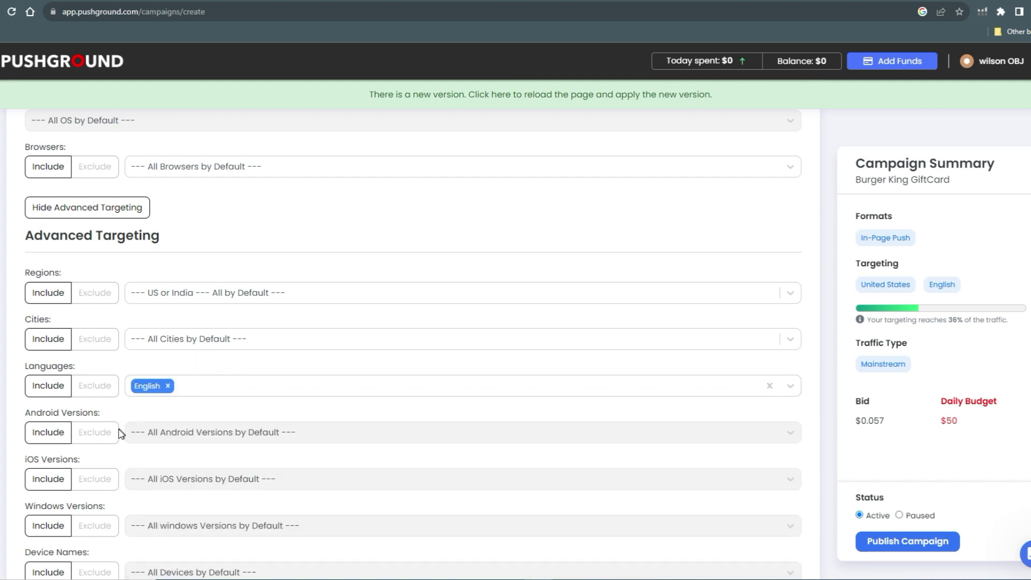
Set the campaign's frequency capping for IP by impressions to None
scroll(144, 476, down, 2)
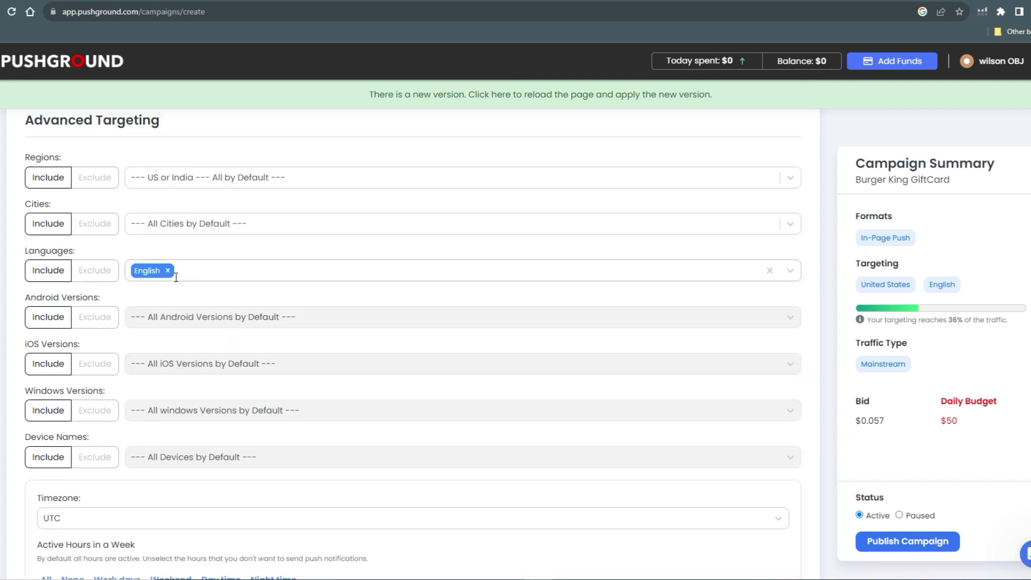
scroll(231, 301, down, 2)
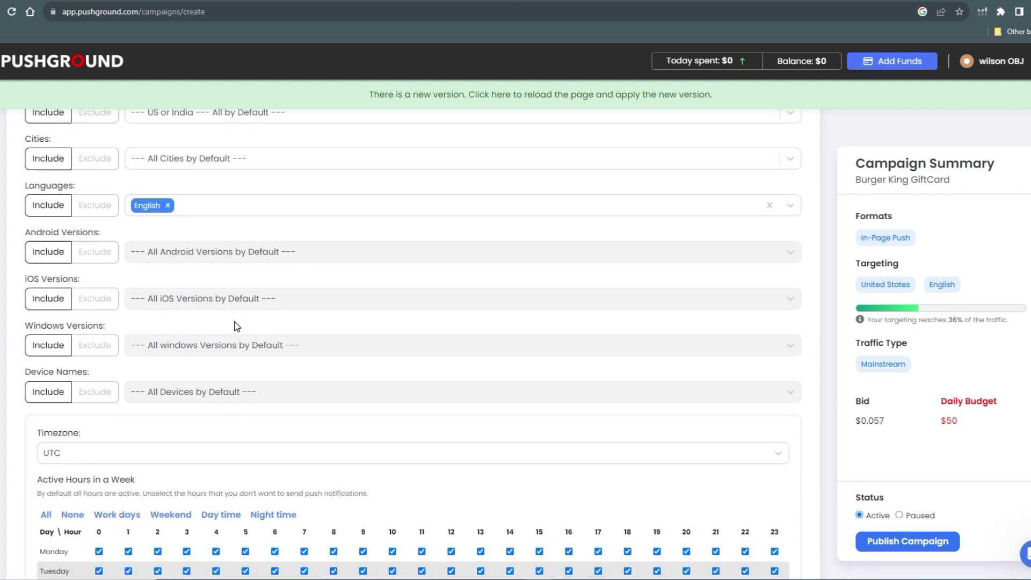
scroll(129, 406, down, 4)
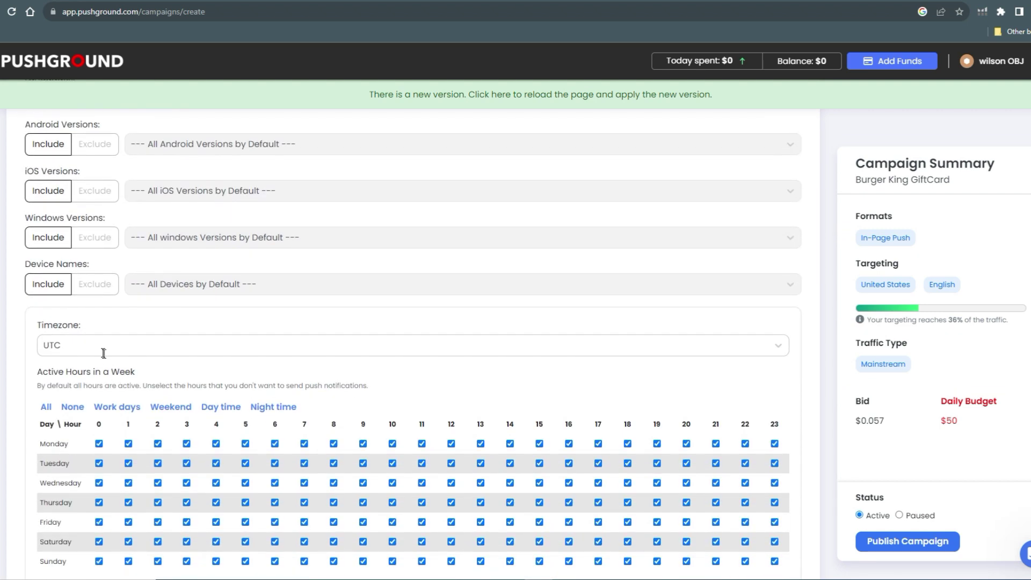
scroll(129, 392, down, 3)
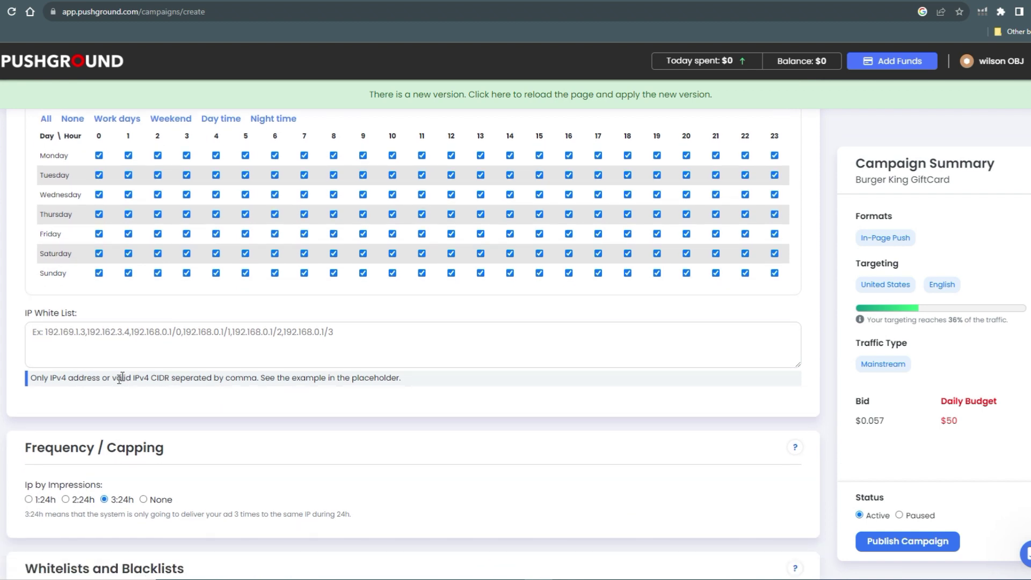
scroll(125, 397, down, 2)
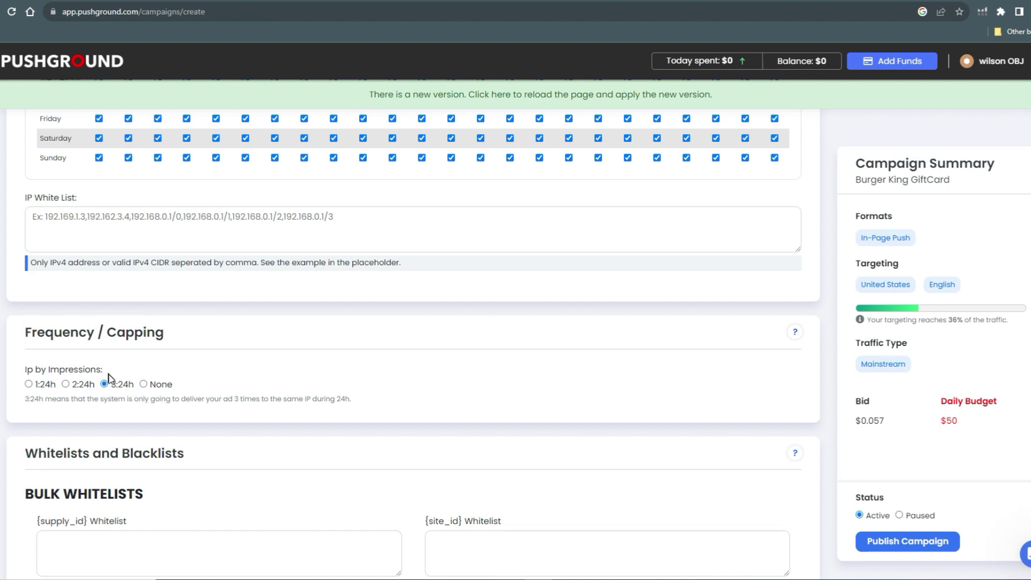
click(143, 384)
Set the campaign's budget distribution to Smooth in the Bid & Budget section
scroll(151, 390, down, 2)
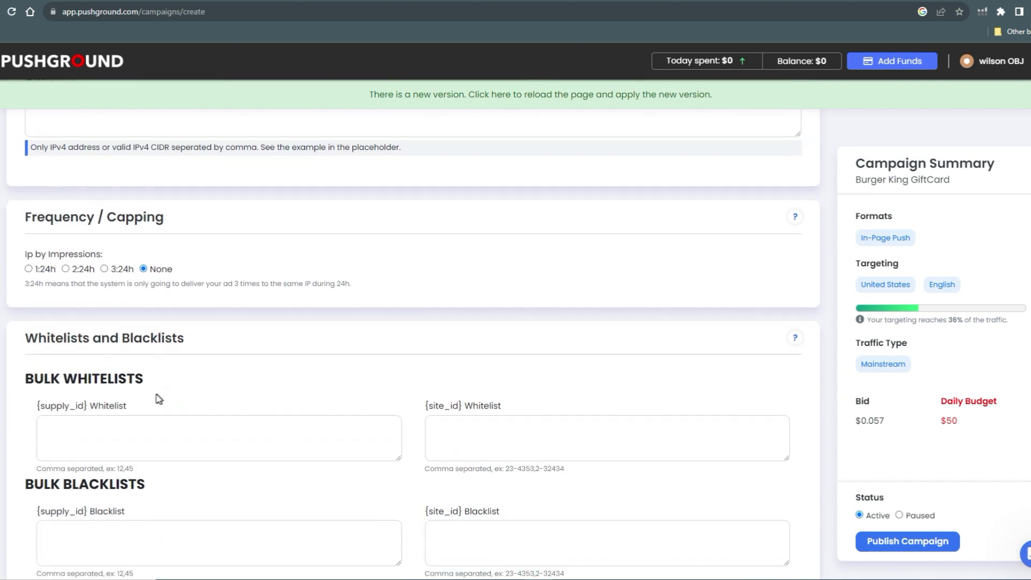
scroll(166, 411, down, 3)
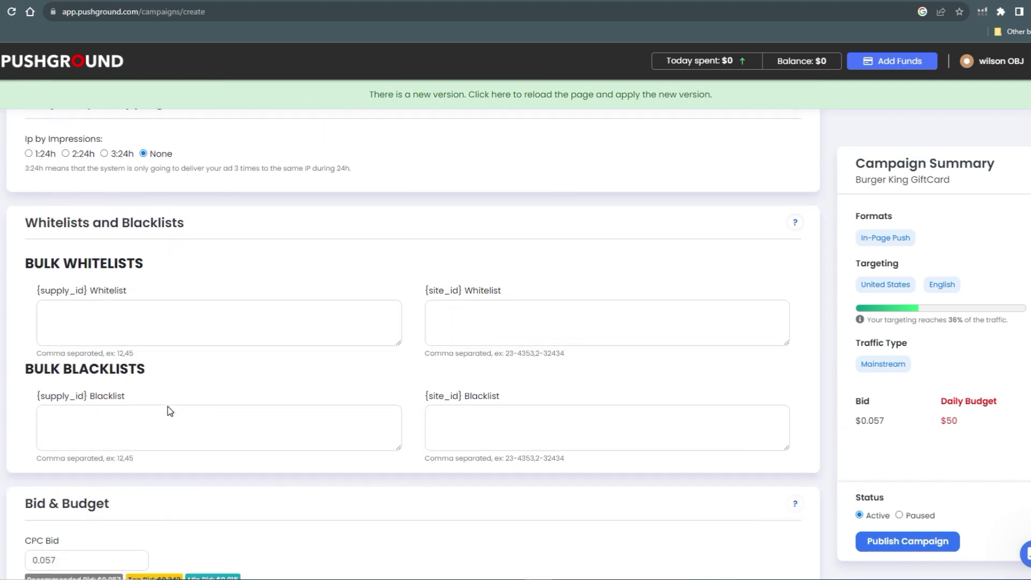
scroll(170, 410, down, 1)
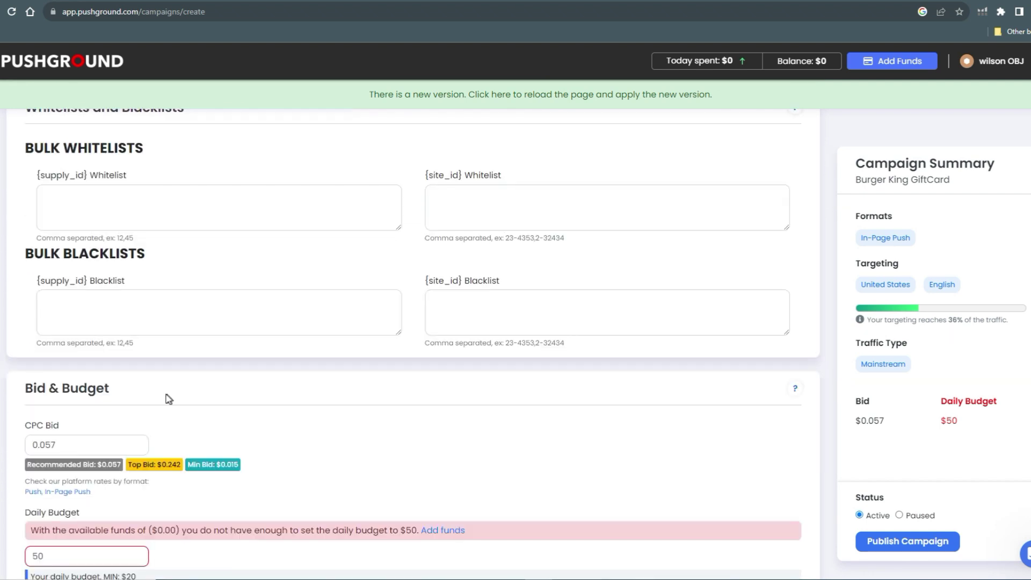
scroll(157, 397, down, 1)
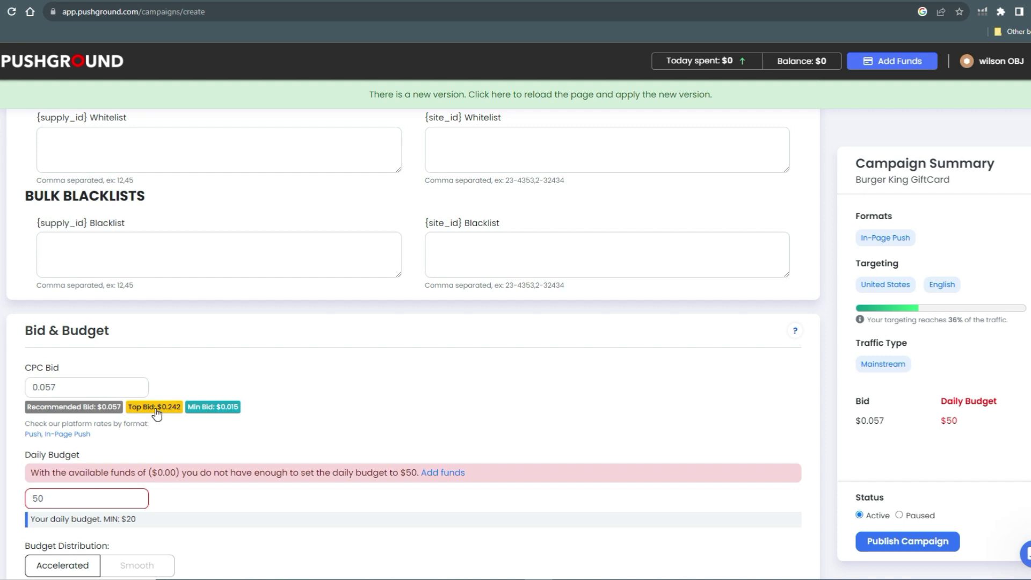
scroll(175, 369, down, 4)
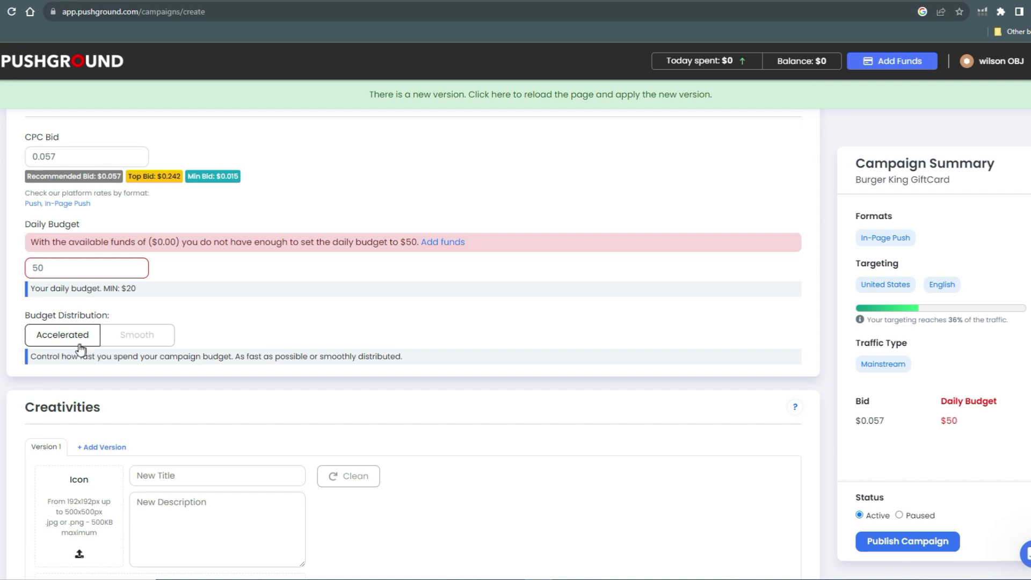
click(127, 342)
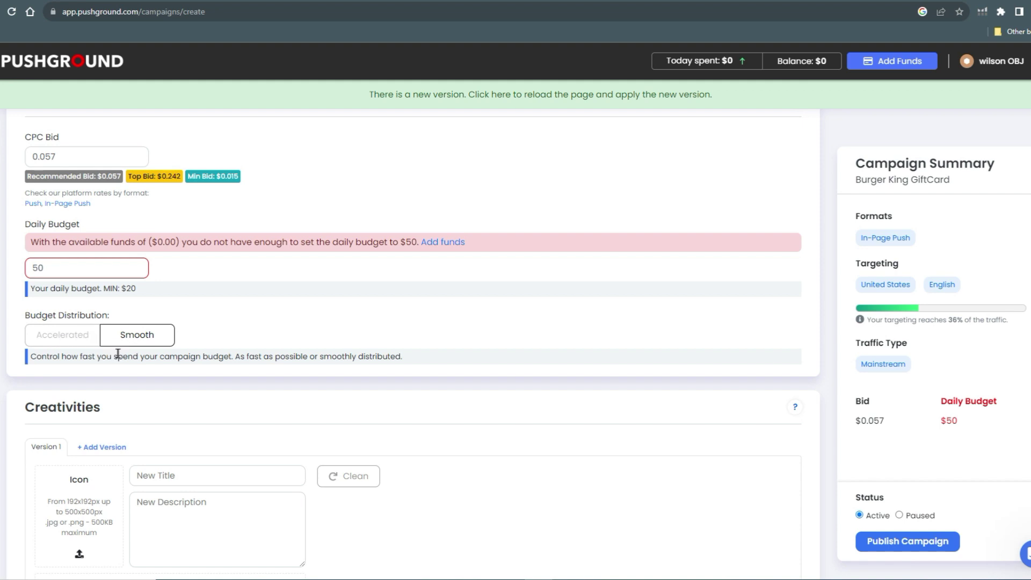
Enter "Burger King GiftCard" as the title of the Version 1 creative
scroll(139, 355, down, 2)
scroll(142, 357, down, 1)
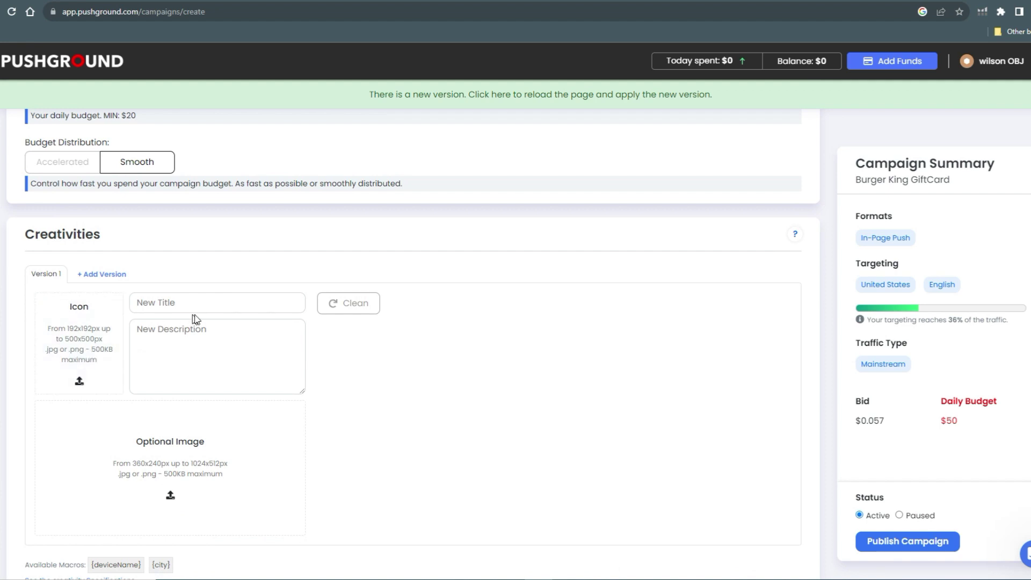
scroll(172, 356, down, 1)
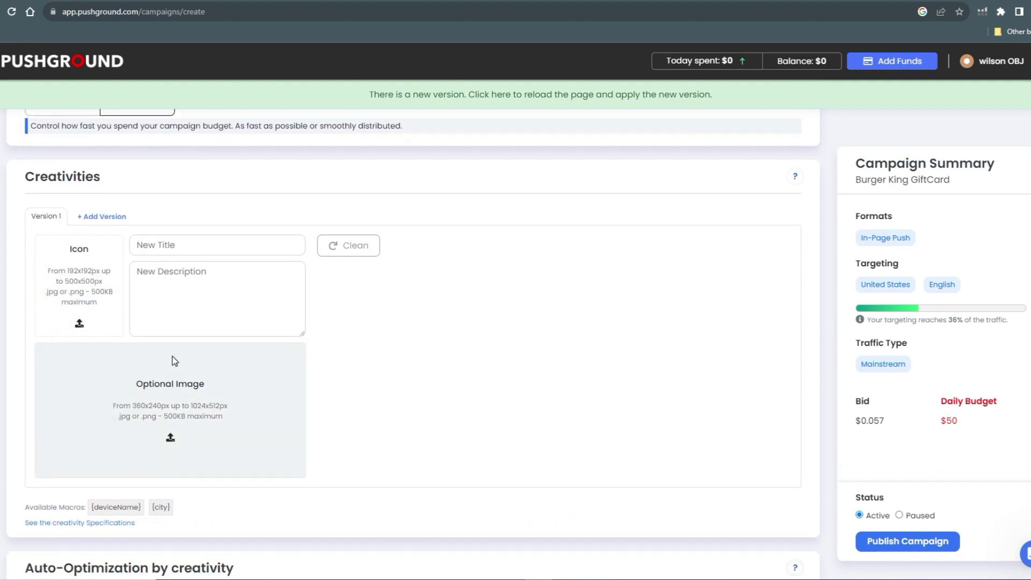
click(204, 270)
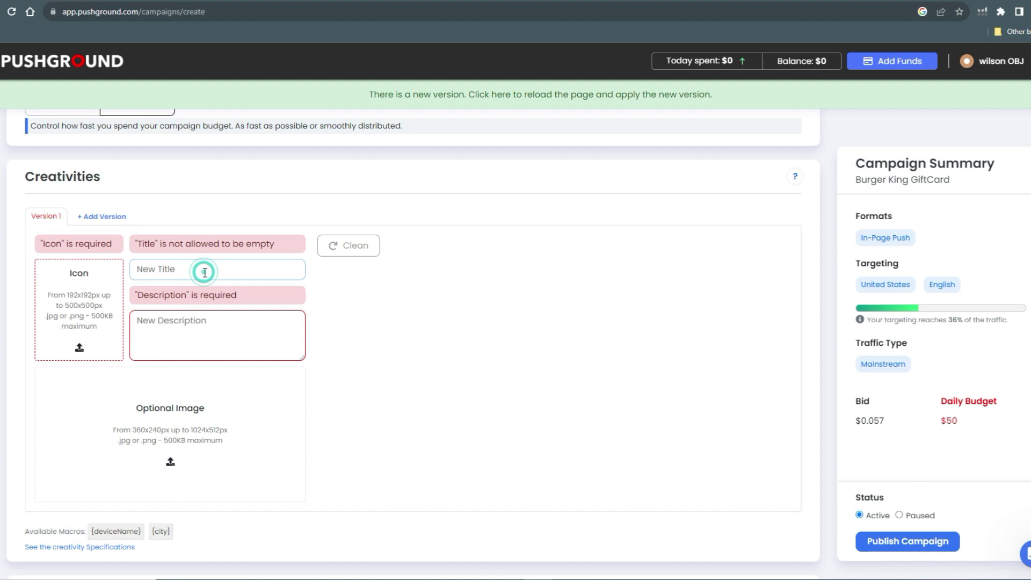
text(Burger King GiftCard)
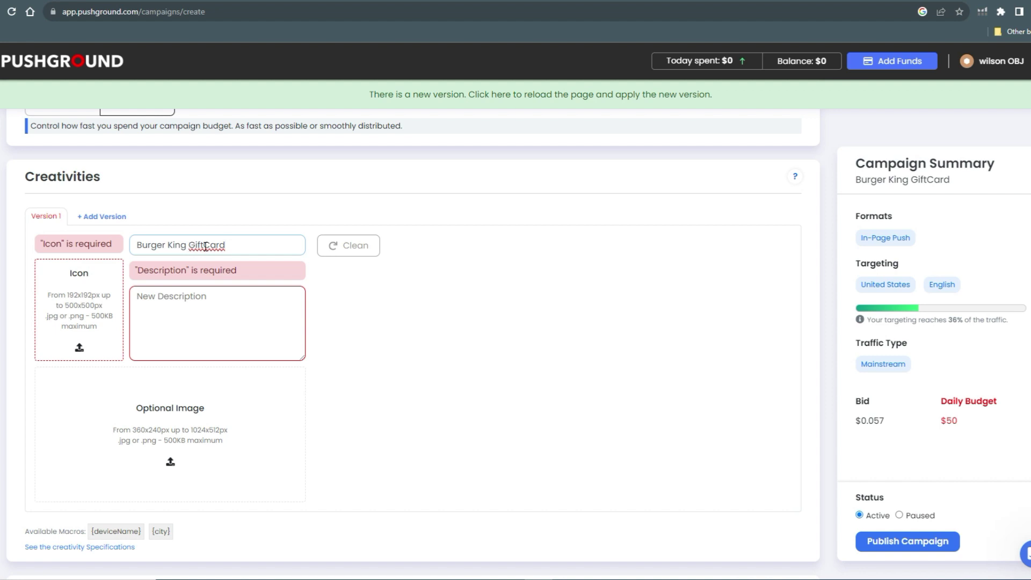
Switch to AdWorkMedia and review the Burger King GiftCard offer's description, requirements, tracking links and banner creatives
key(ctrl+Tab)
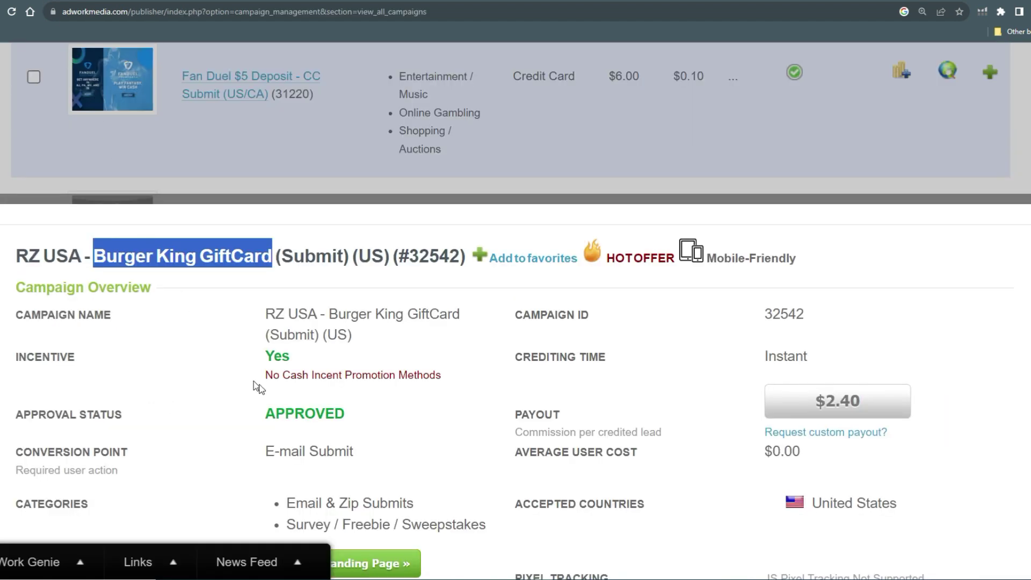
scroll(382, 455, down, 5)
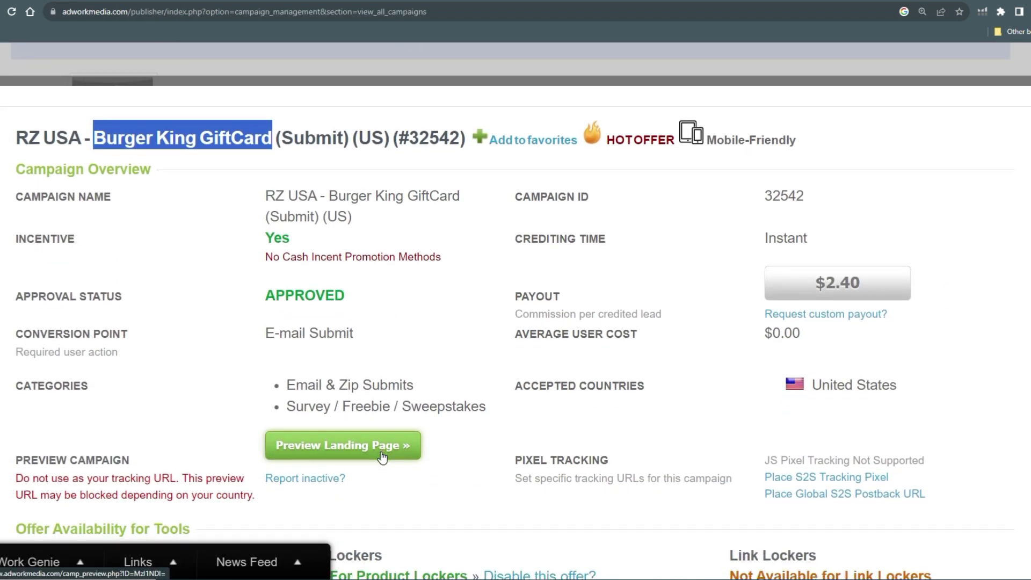
scroll(382, 453, down, 10)
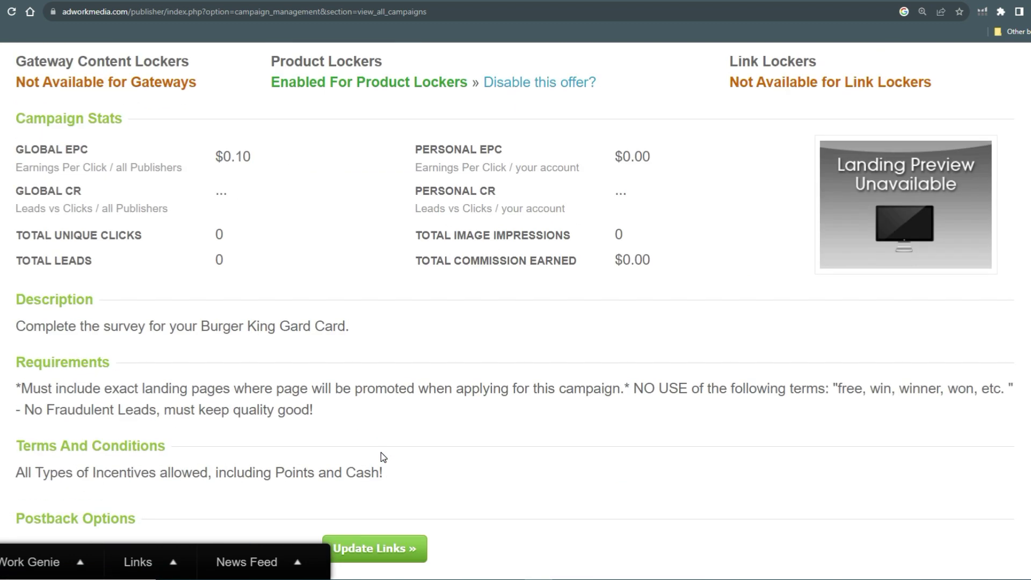
scroll(381, 452, down, 15)
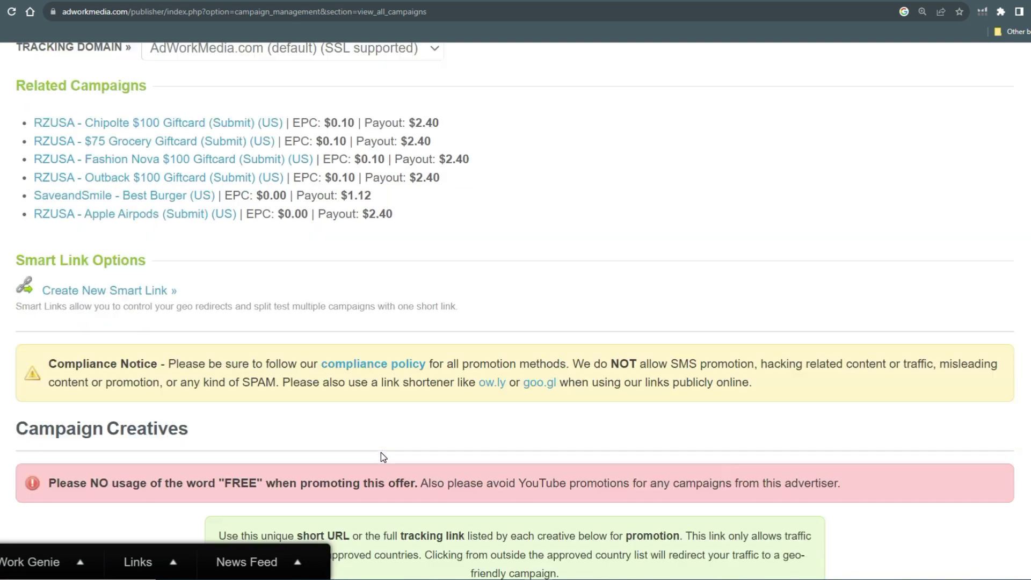
scroll(381, 453, down, 5)
scroll(382, 453, down, 5)
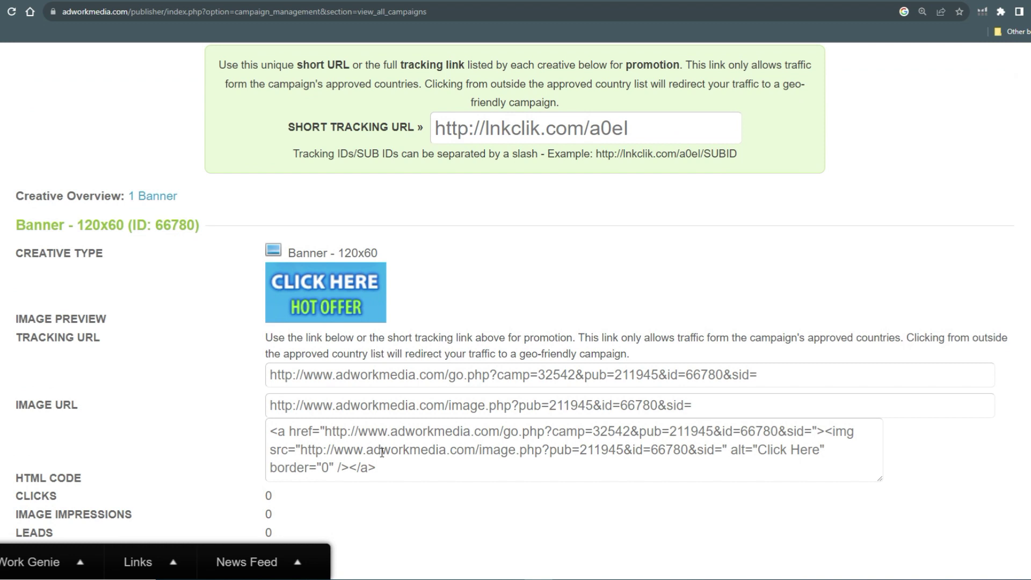
scroll(383, 456, up, 7)
scroll(381, 453, up, 6)
scroll(381, 453, up, 1)
scroll(382, 452, up, 5)
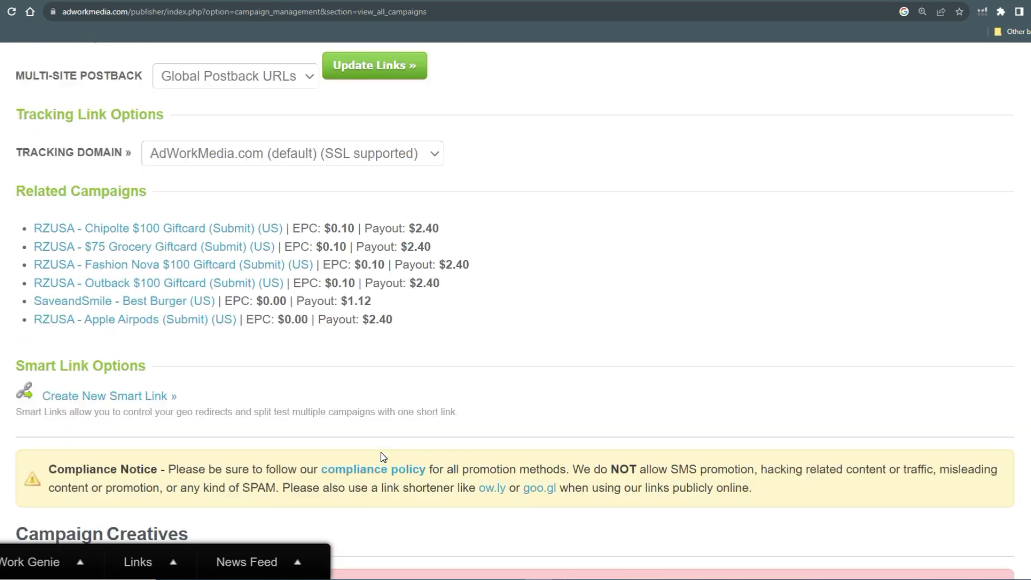
scroll(381, 452, up, 5)
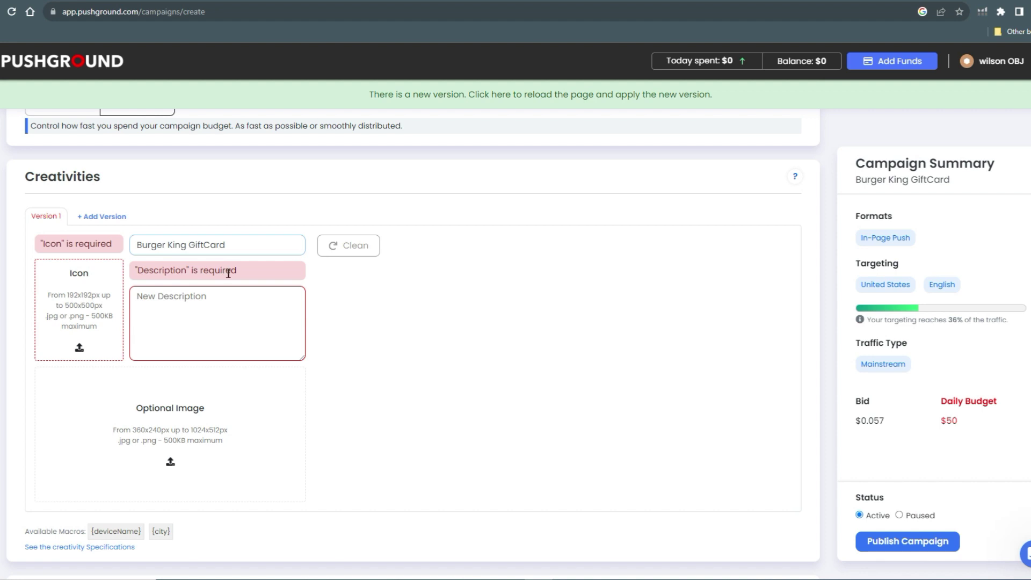
Get the $25 Burger King gift card picture from Google Images, upload it as the Pushground creative's icon, and save the crop
click(56, 310)
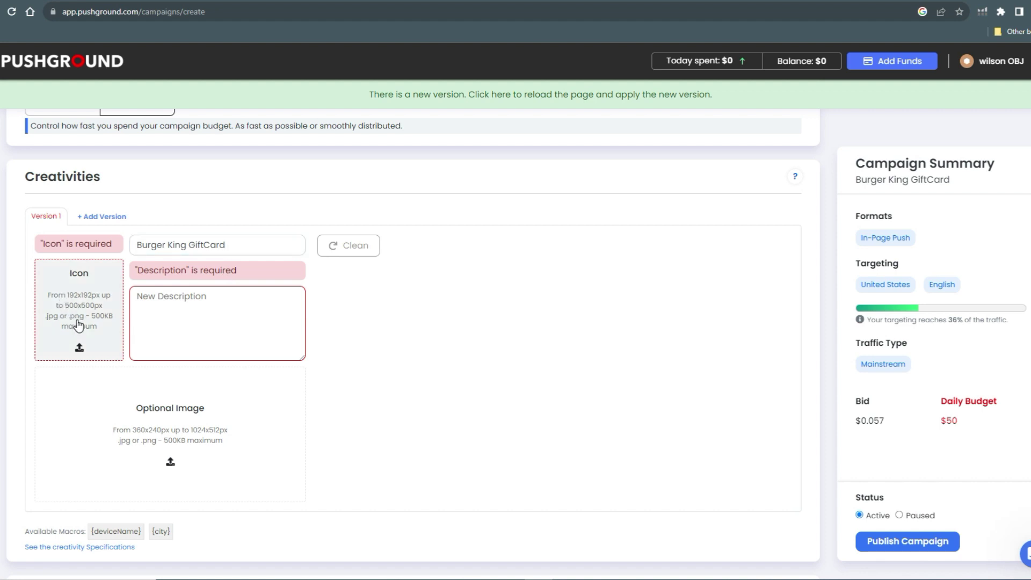
key(ctrl+Tab)
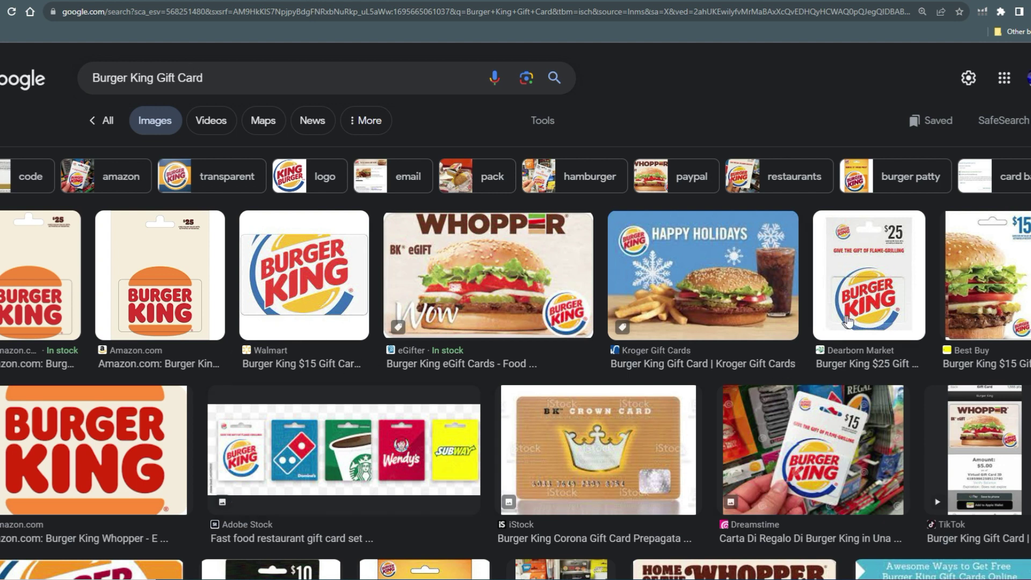
click(857, 295)
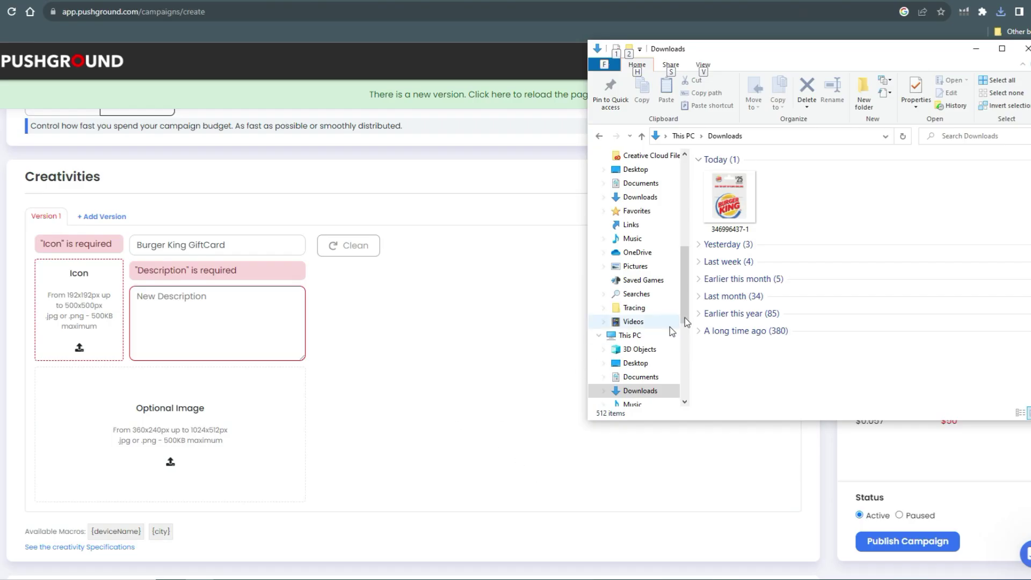
drag(730, 205, 62, 341)
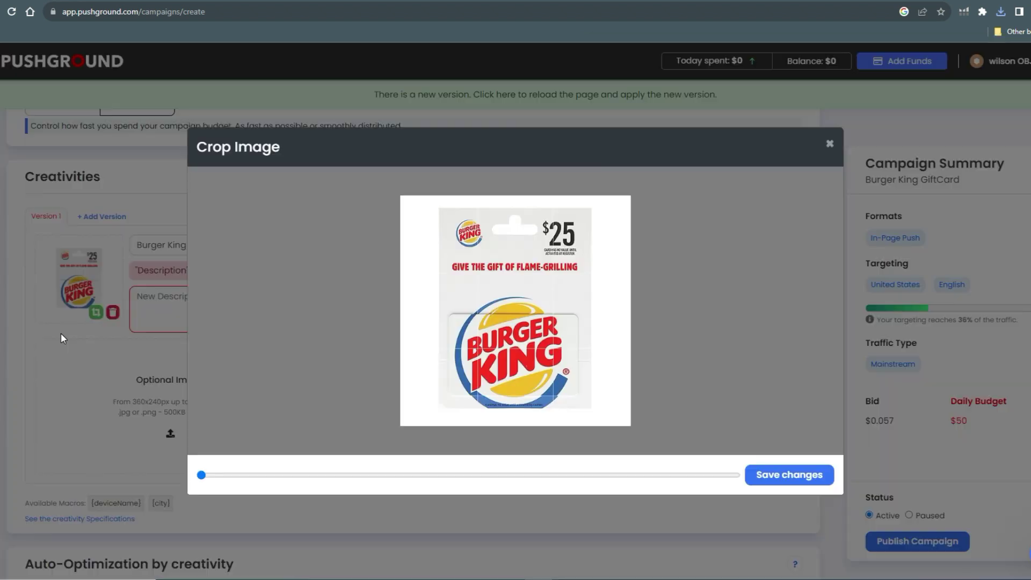
click(779, 476)
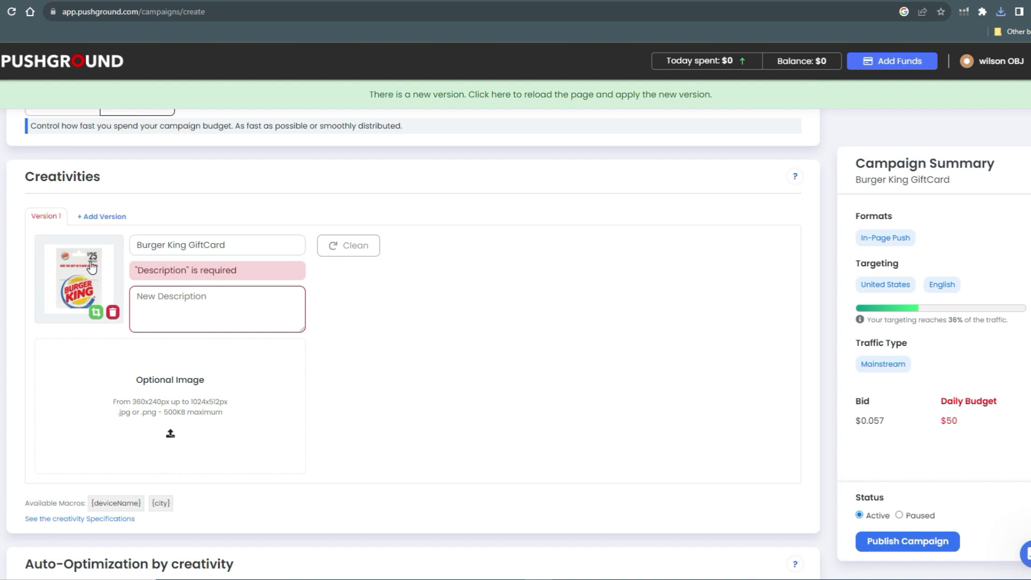
Copy the AdWorkMedia offer description "Complete the survey for your Burger King Gard Card." into the Pushground creative's description
click(166, 318)
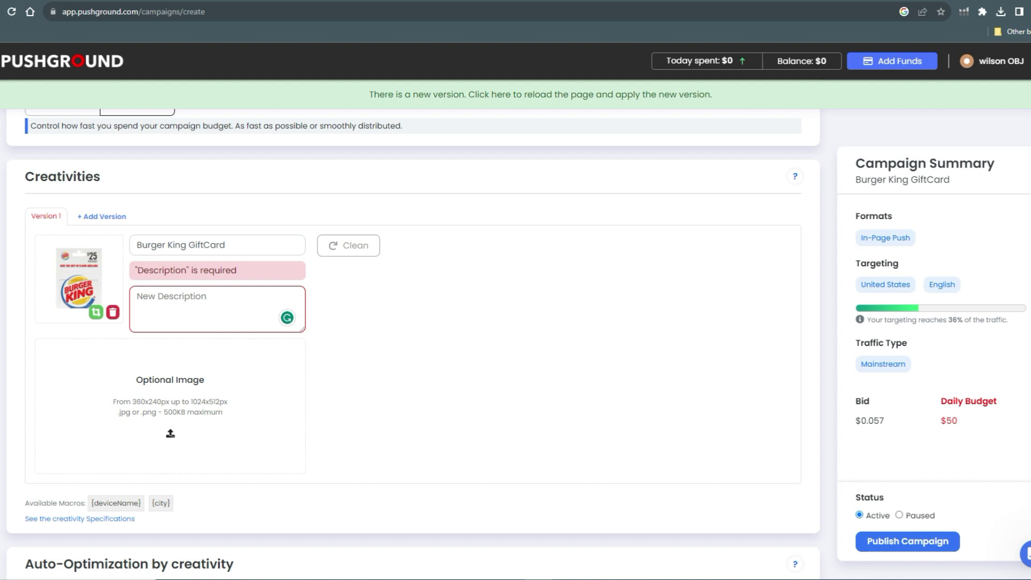
key(ctrl+Tab)
scroll(212, 301, down, 4)
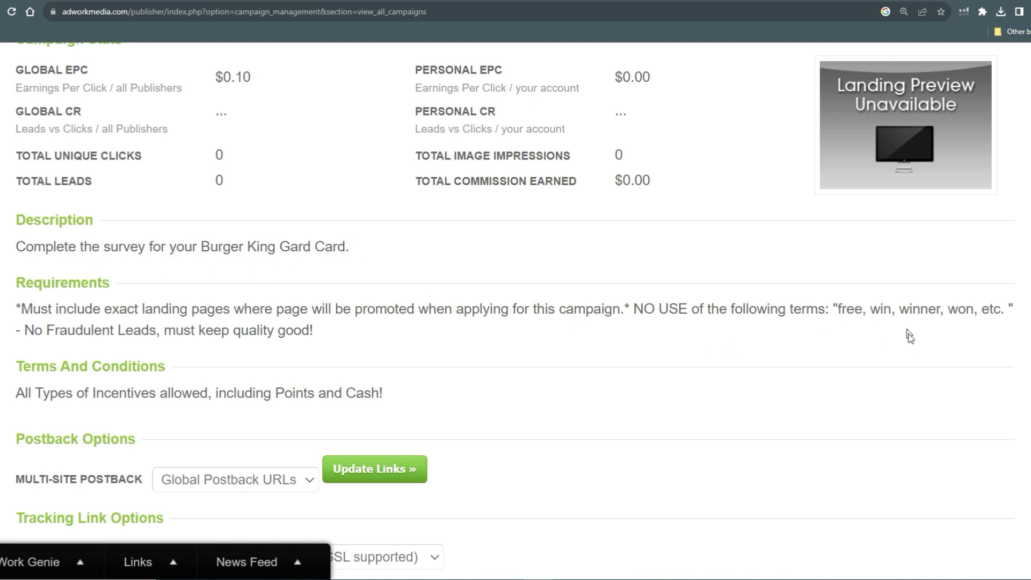
drag(352, 246, 20, 240)
key(ctrl+c)
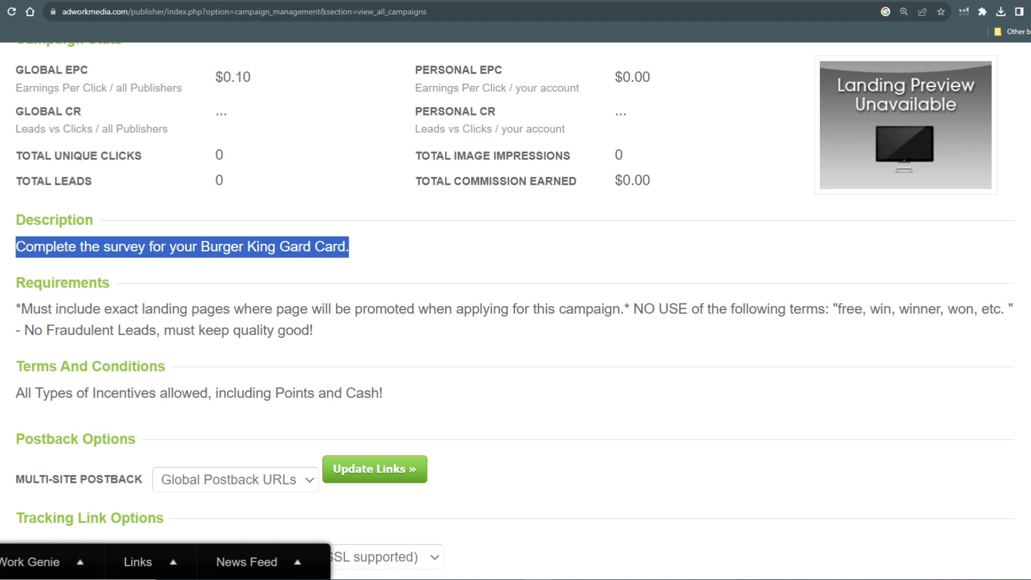
key(ctrl+Tab)
click(156, 304)
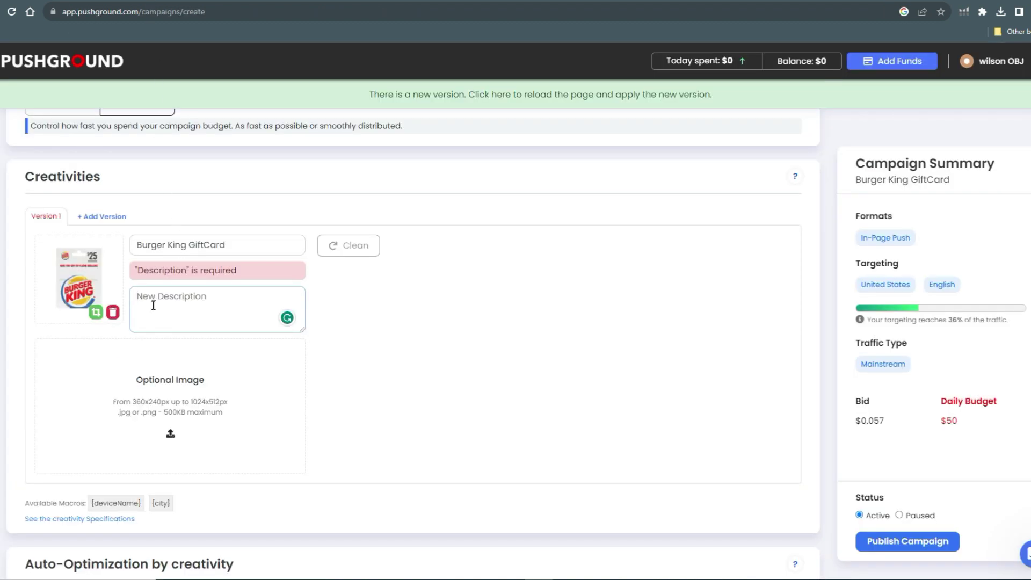
key(ctrl+v)
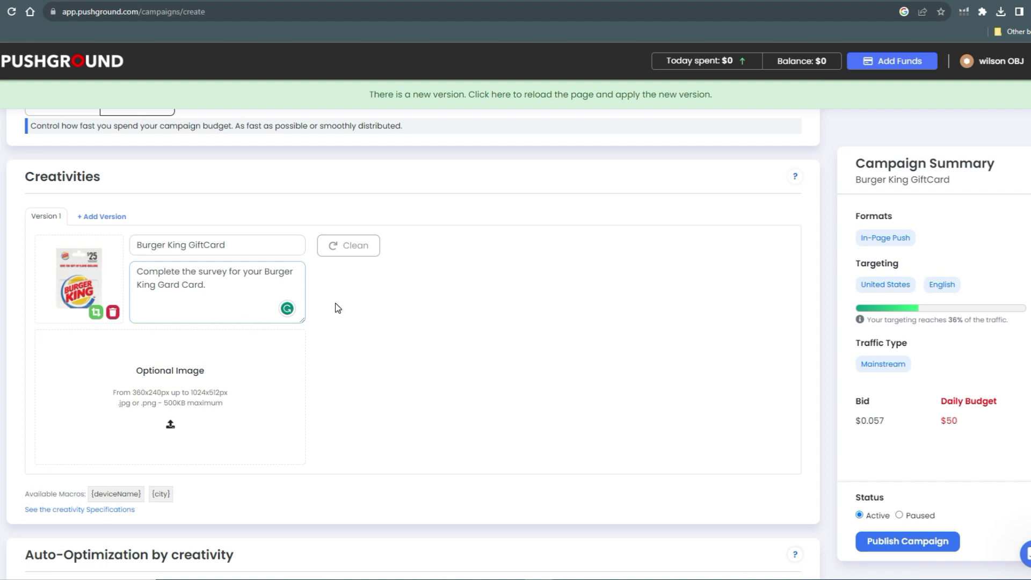
scroll(336, 305, down, 1)
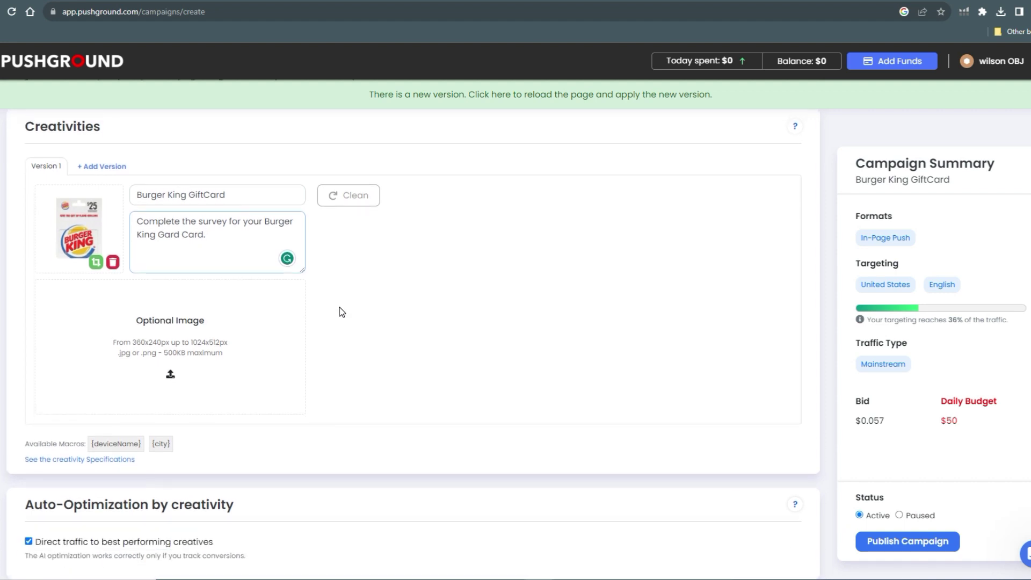
scroll(339, 307, up, 1)
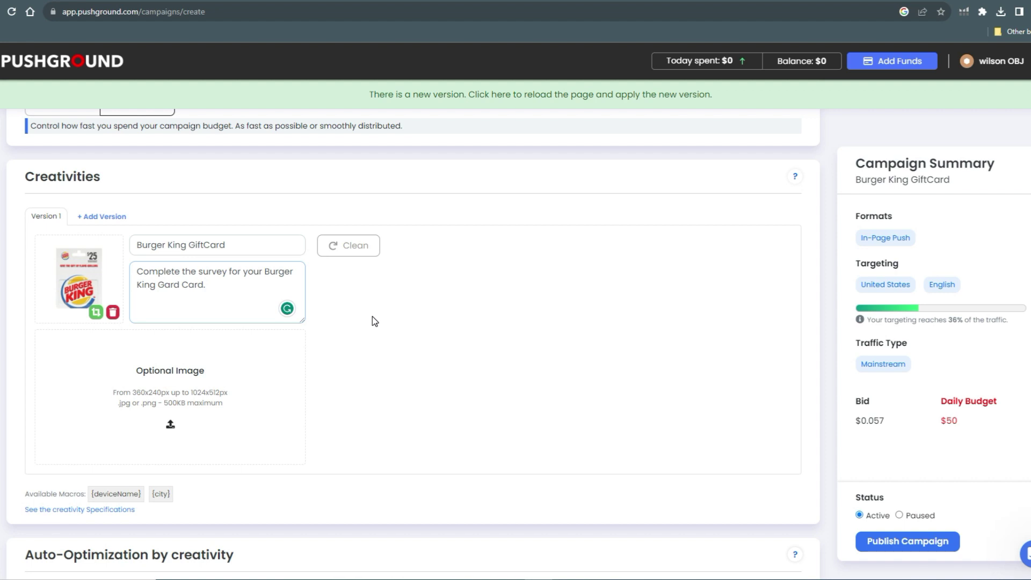
scroll(373, 320, up, 1)
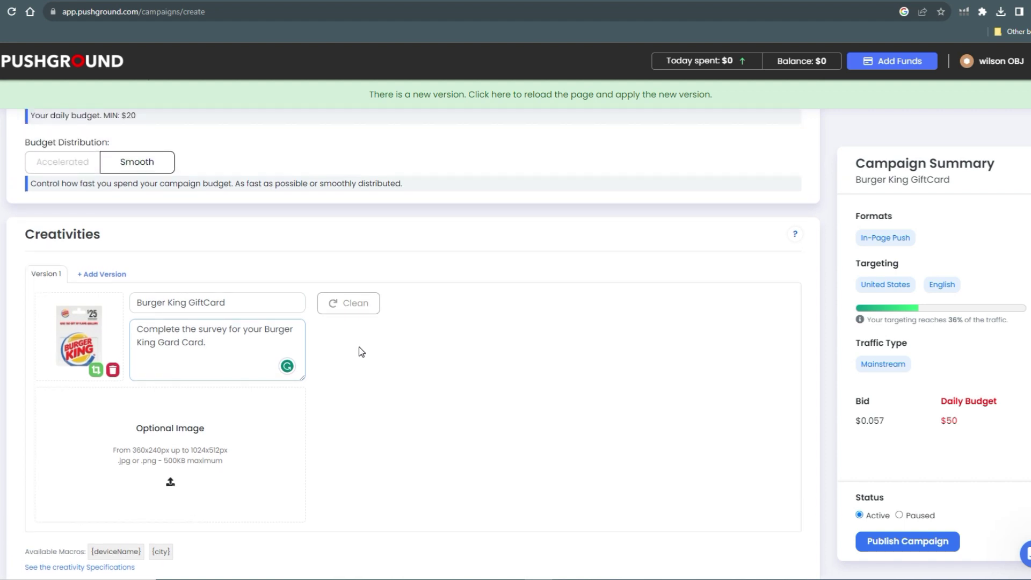
Turn off directing traffic to the best performing creatives in the campaign's Auto-Optimization by creativity settings
scroll(363, 351, up, 1)
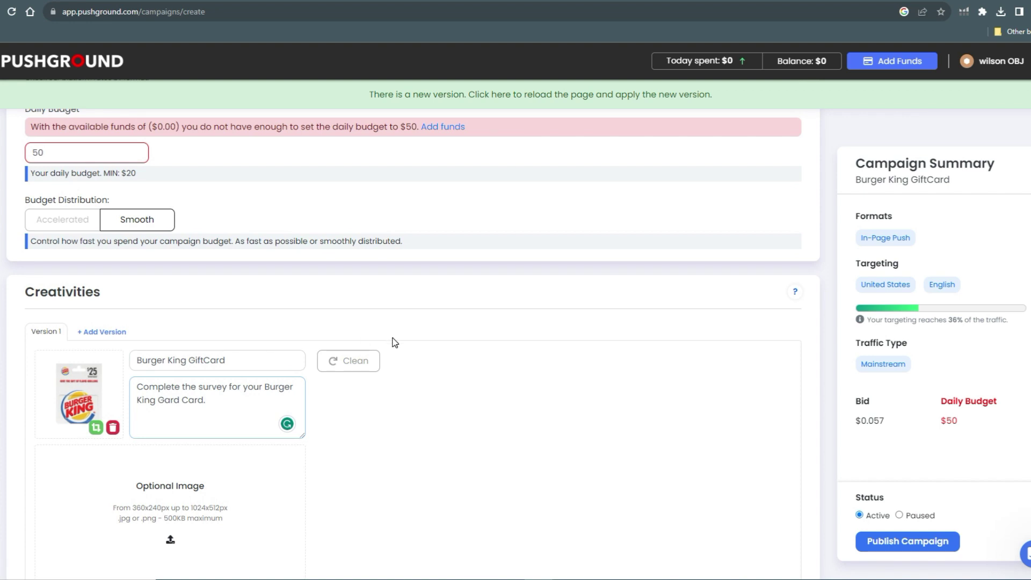
scroll(394, 343, down, 1)
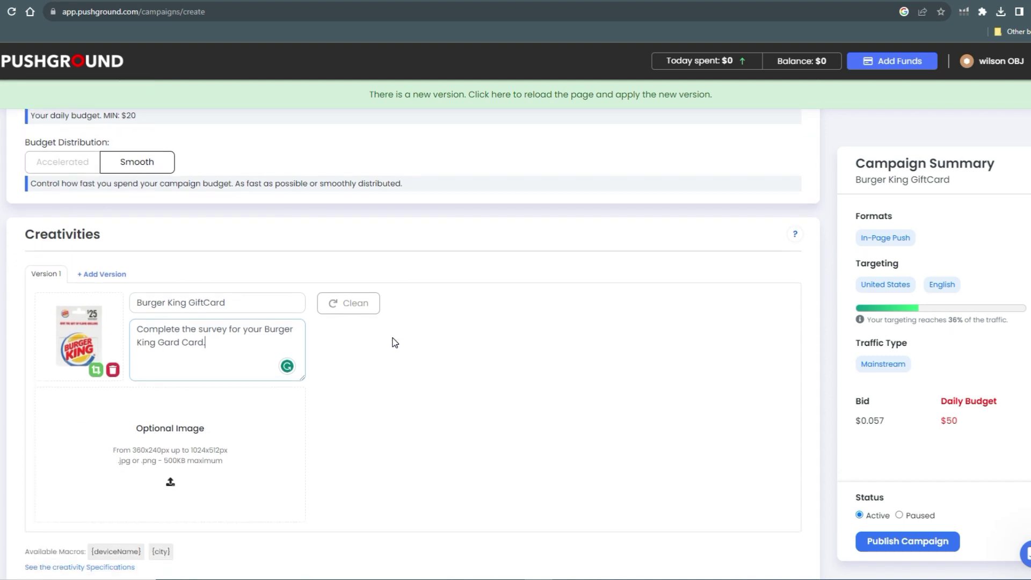
scroll(395, 343, down, 1)
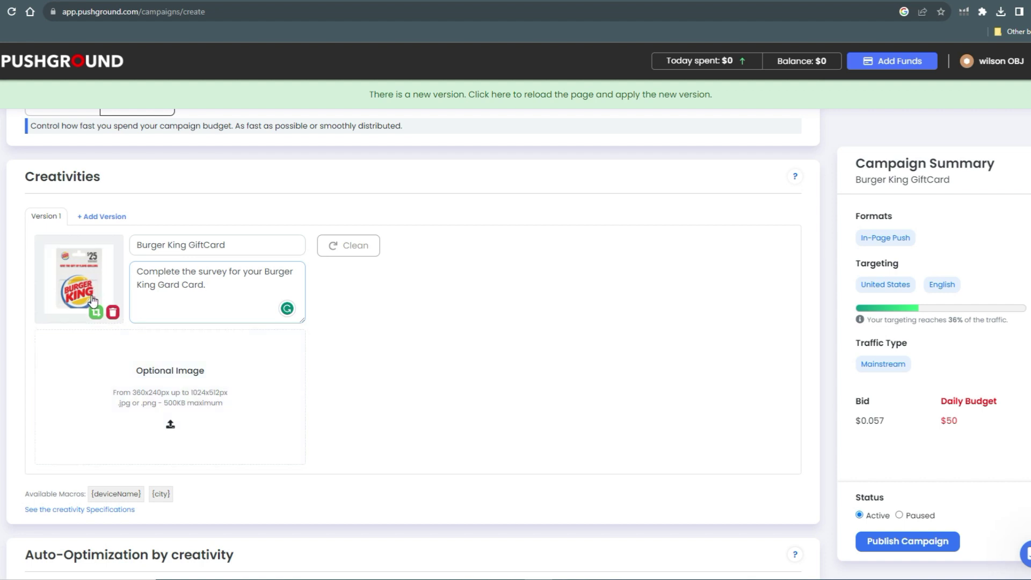
scroll(306, 387, down, 2)
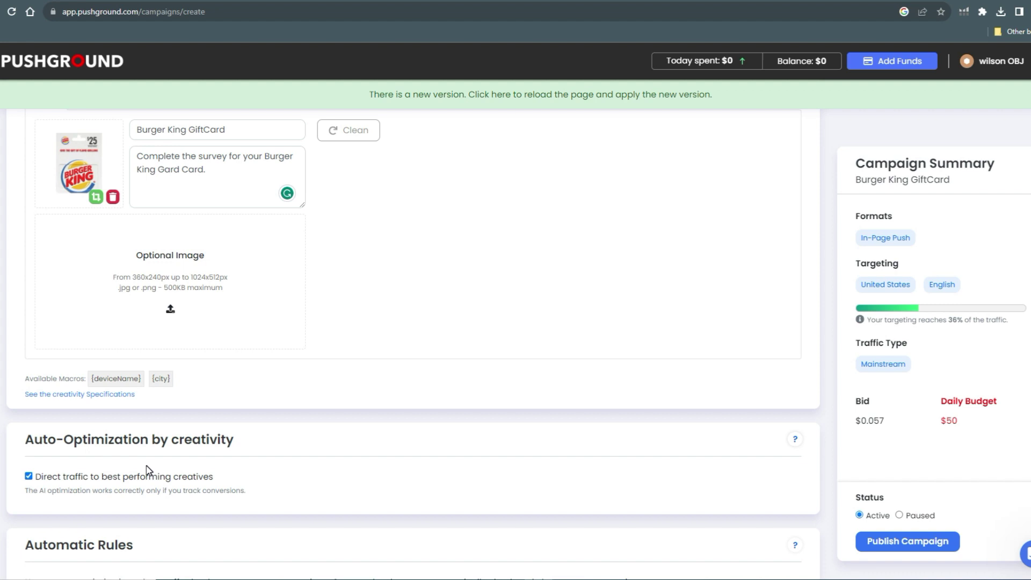
click(29, 478)
scroll(69, 490, down, 2)
scroll(102, 514, down, 1)
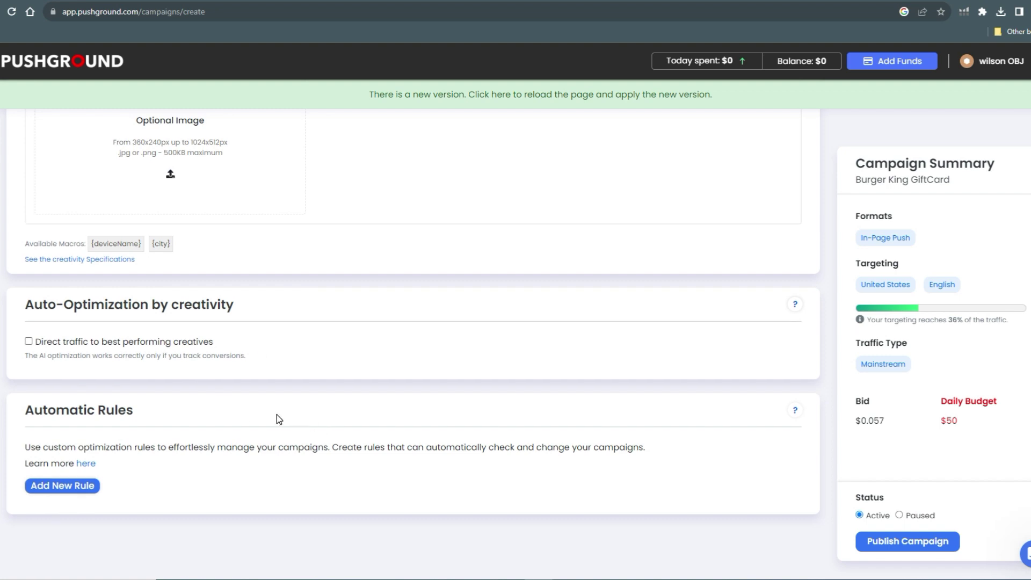
Review the campaign's CPC bid, daily budget, budget distribution and Version 1 creative against the available account funds
scroll(279, 419, up, 6)
scroll(277, 413, up, 1)
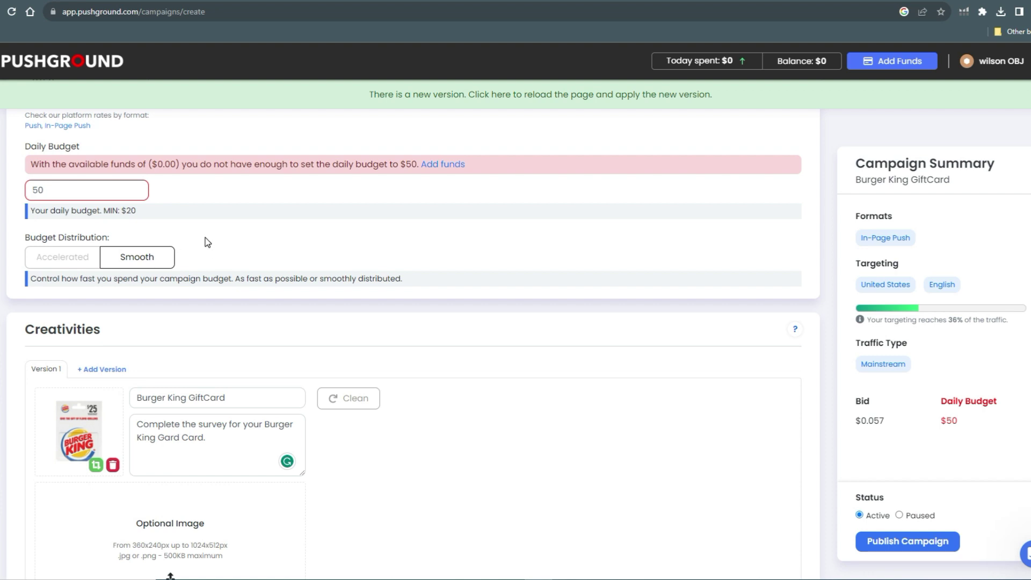
scroll(208, 242, up, 1)
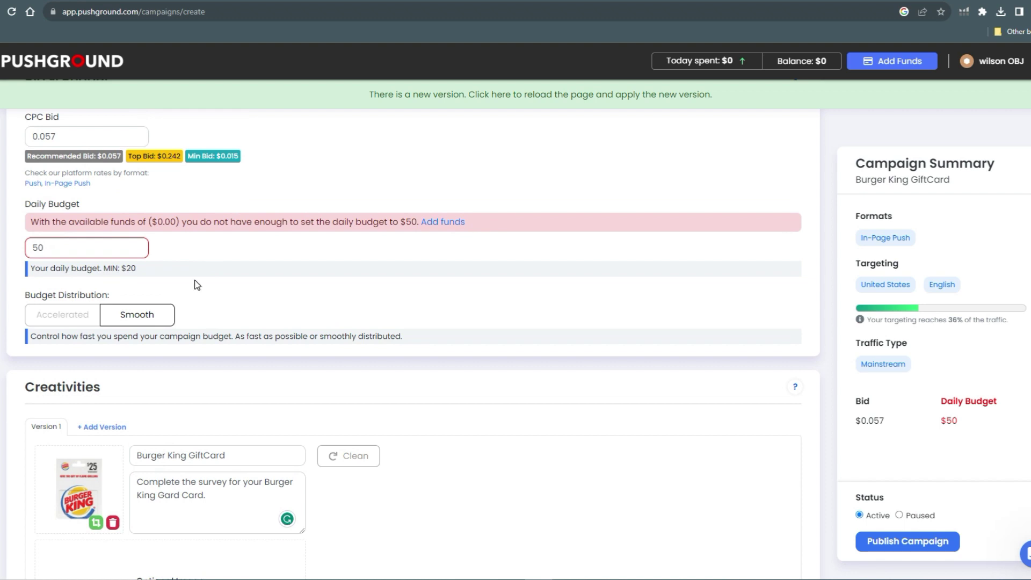
scroll(197, 284, up, 2)
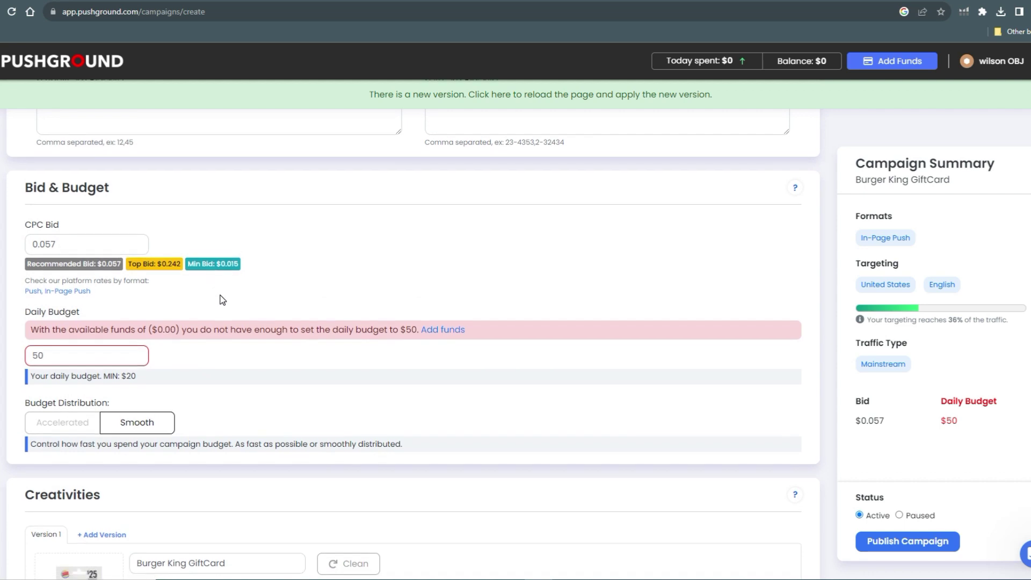
scroll(223, 299, down, 1)
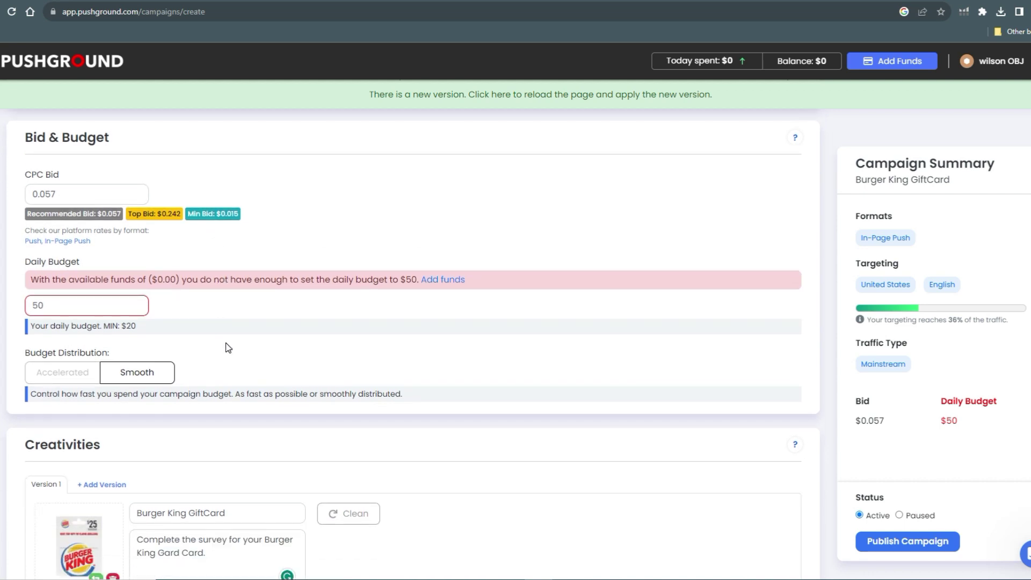
scroll(226, 342, down, 1)
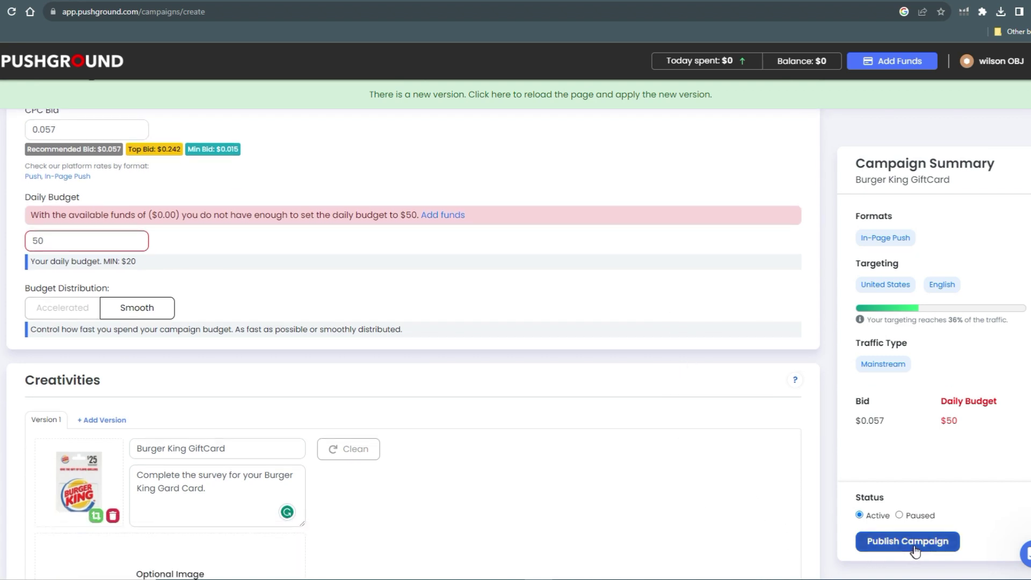
scroll(254, 340, up, 1)
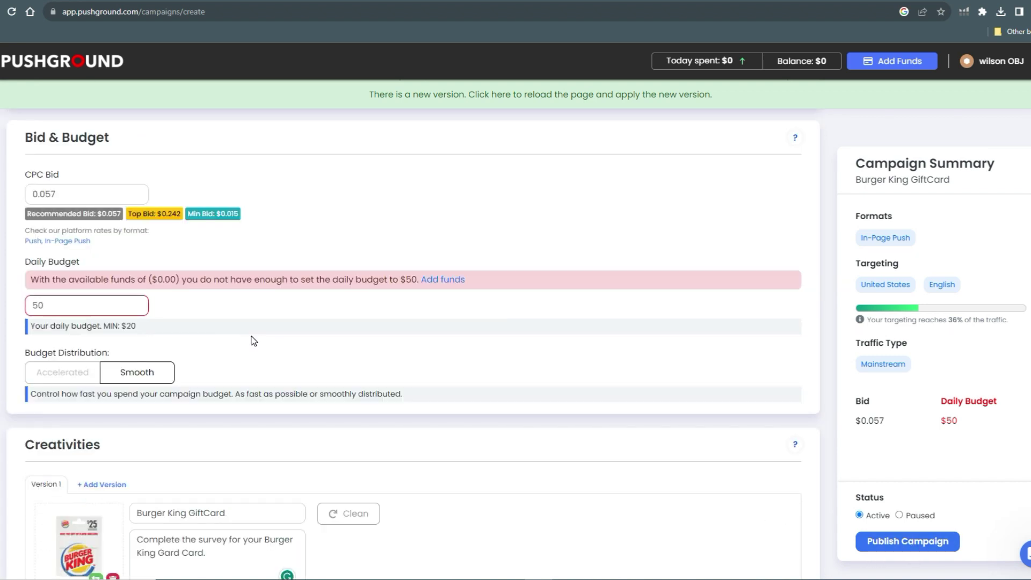
scroll(253, 340, down, 1)
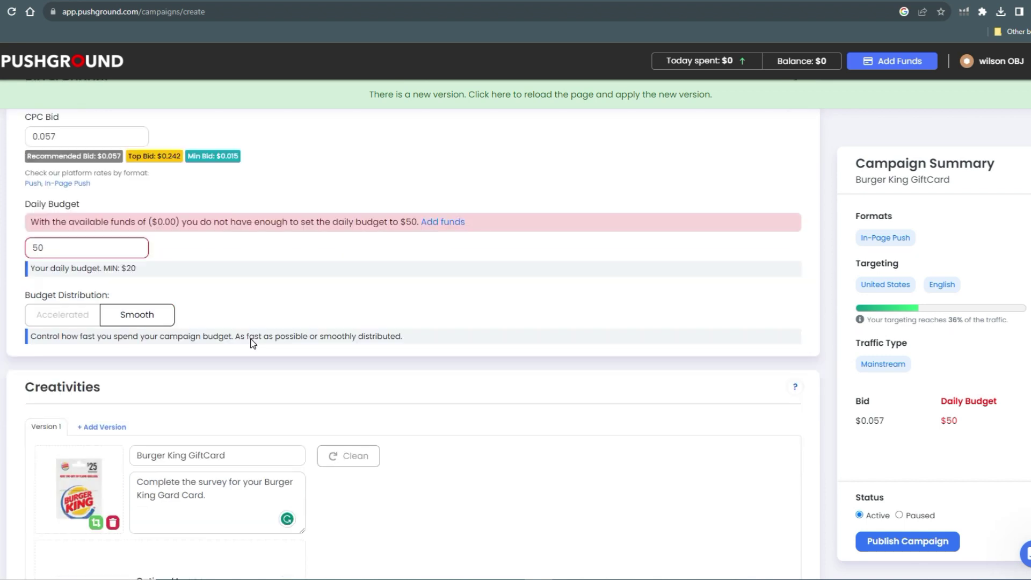
middle_click(251, 322)
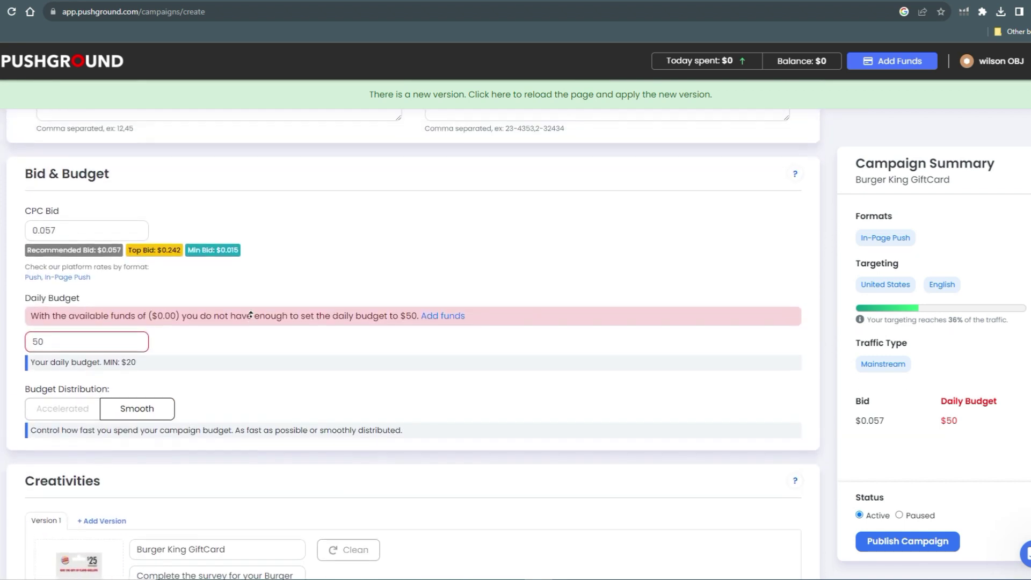